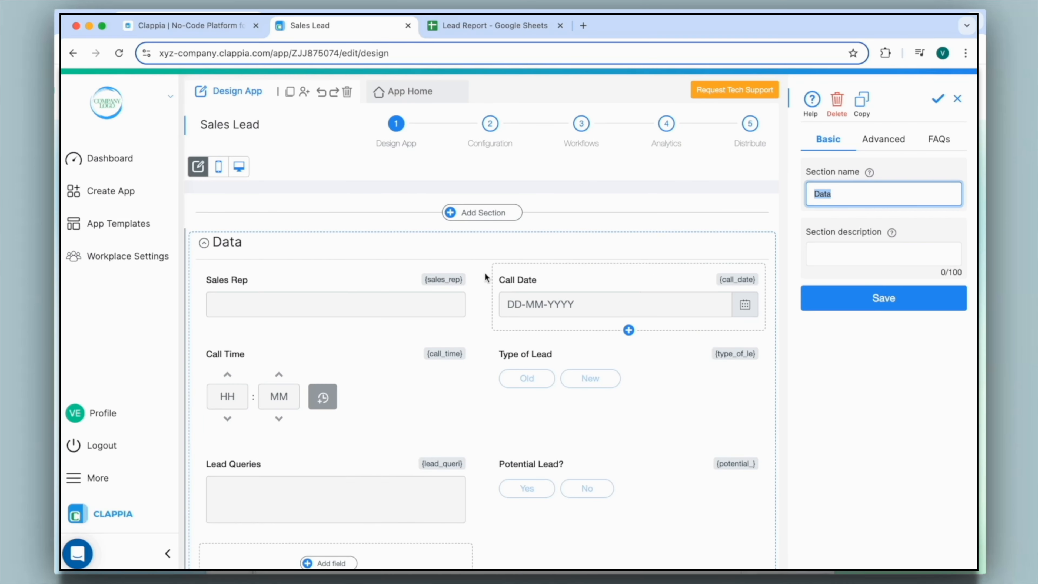
# Step: Add a GET Data from Google Sheets block at the end of the Data section
pyautogui.scroll(-4, 486, 273)
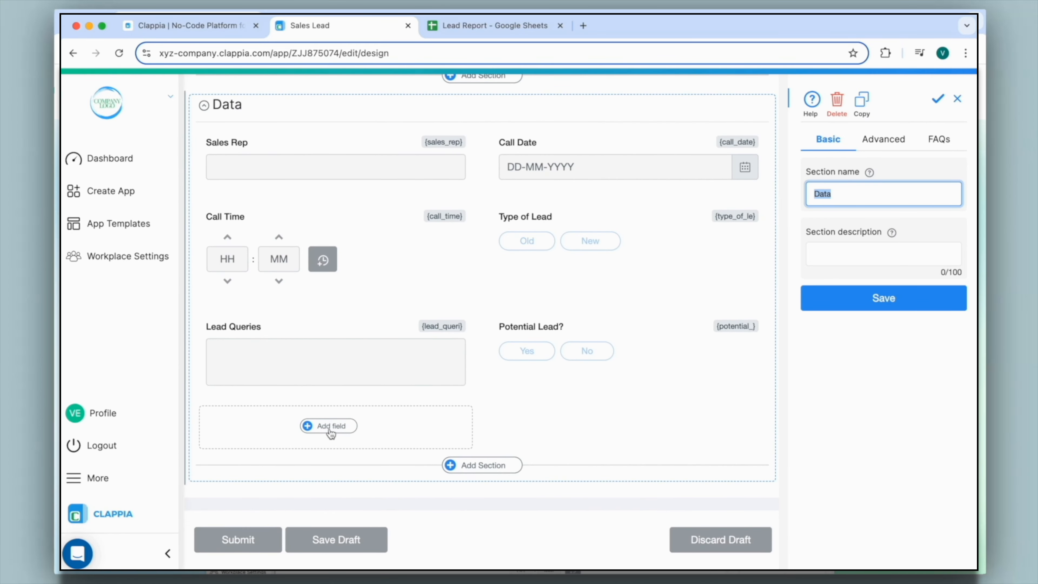
pyautogui.click(328, 426)
pyautogui.scroll(-7, 329, 431)
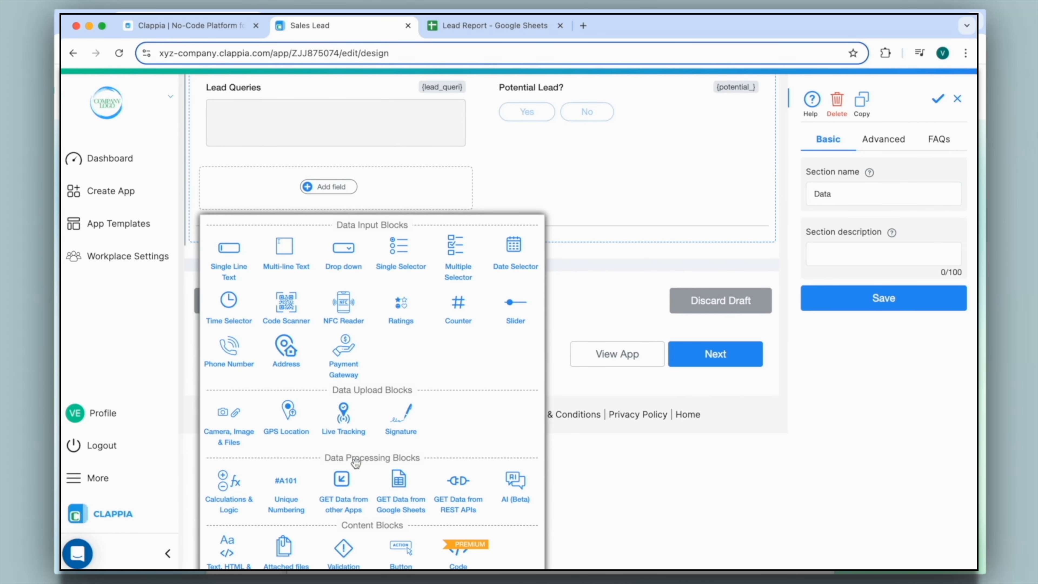
pyautogui.click(399, 487)
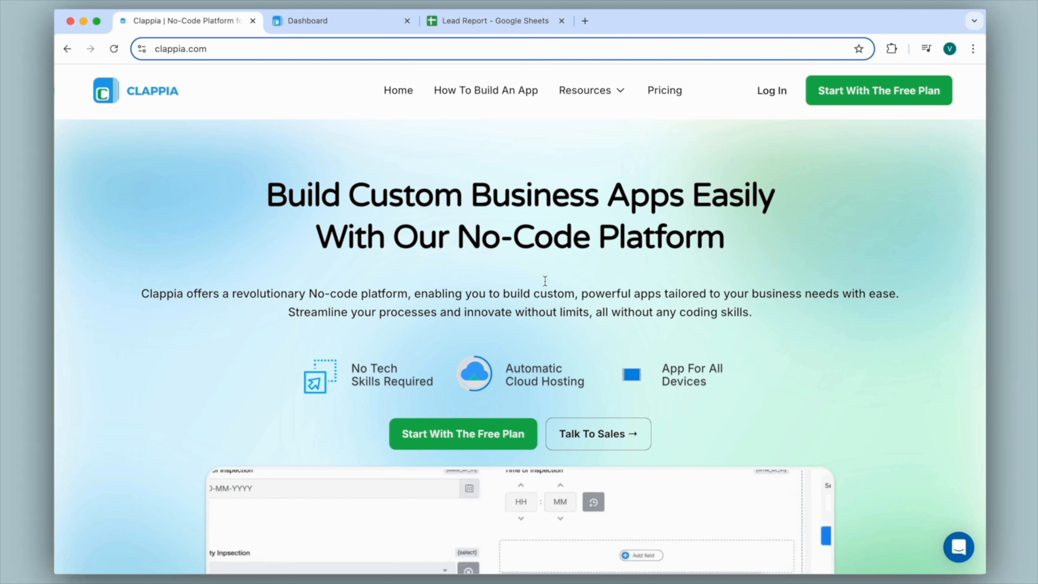
# Step: View the Lead Report spreadsheet and open the Sales Lead app from the dashboard for design editing
pyautogui.click(505, 24)
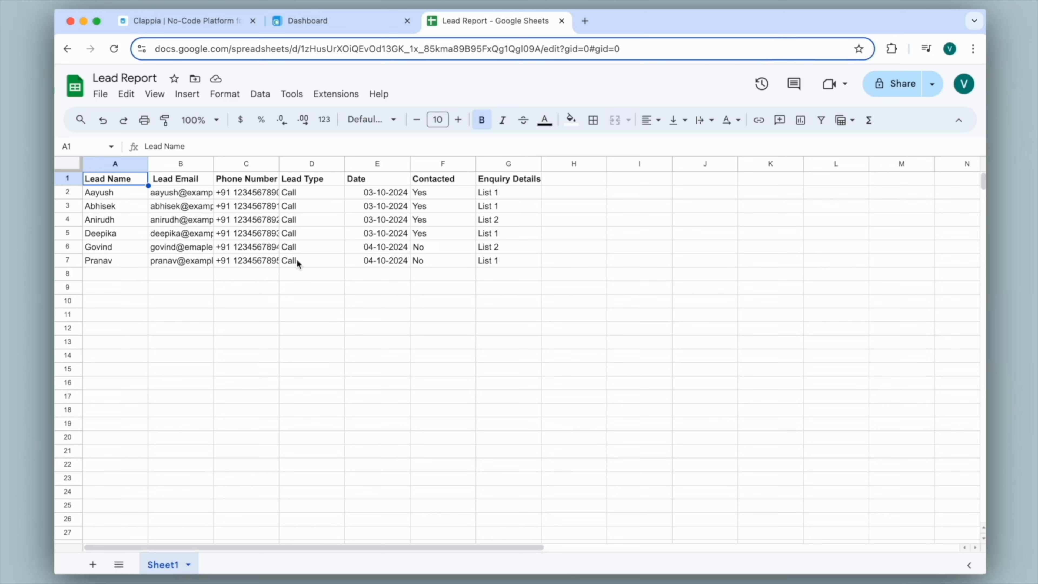
pyautogui.click(313, 27)
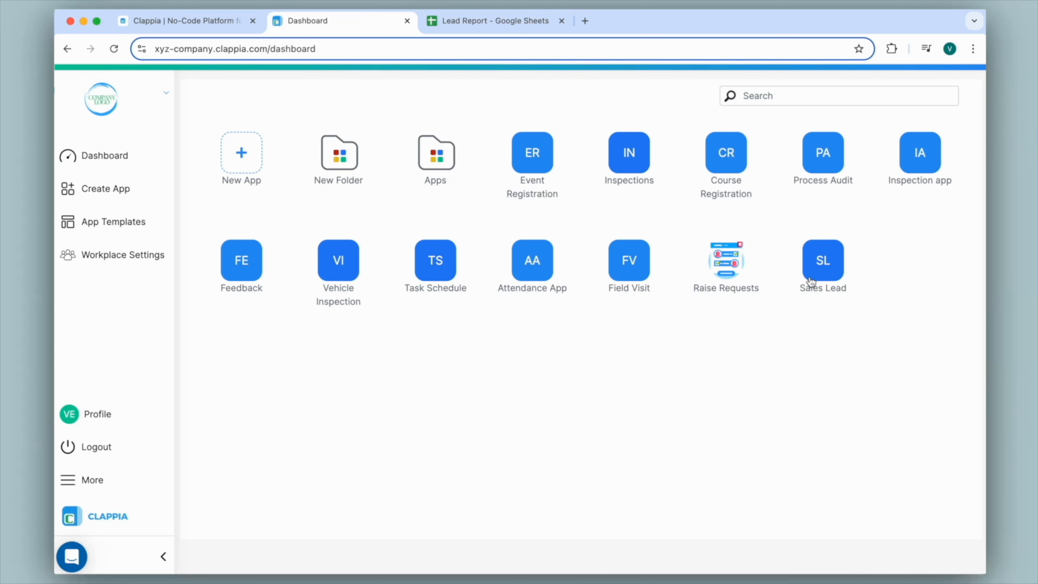
pyautogui.click(827, 275)
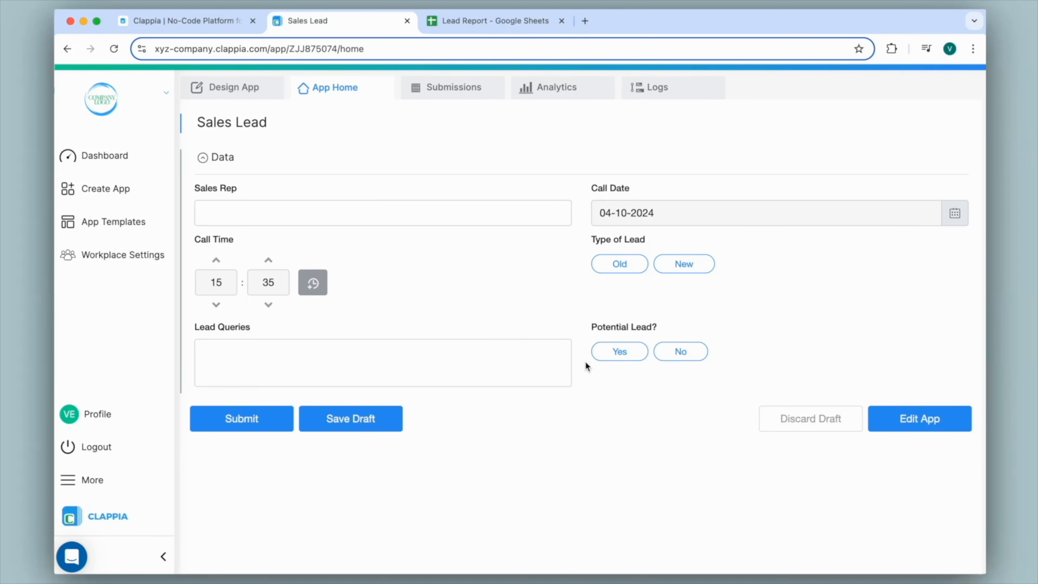
pyautogui.click(234, 87)
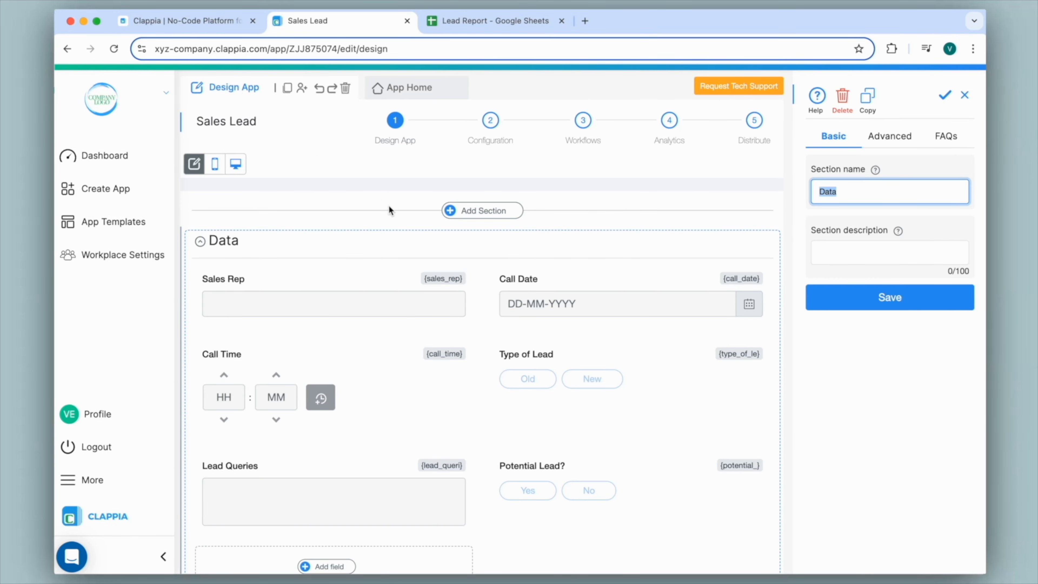
# Step: Add a GET Data from Google Sheets field after Lead Queries in the Data section and label it "Search Leads"
pyautogui.scroll(-4, 486, 276)
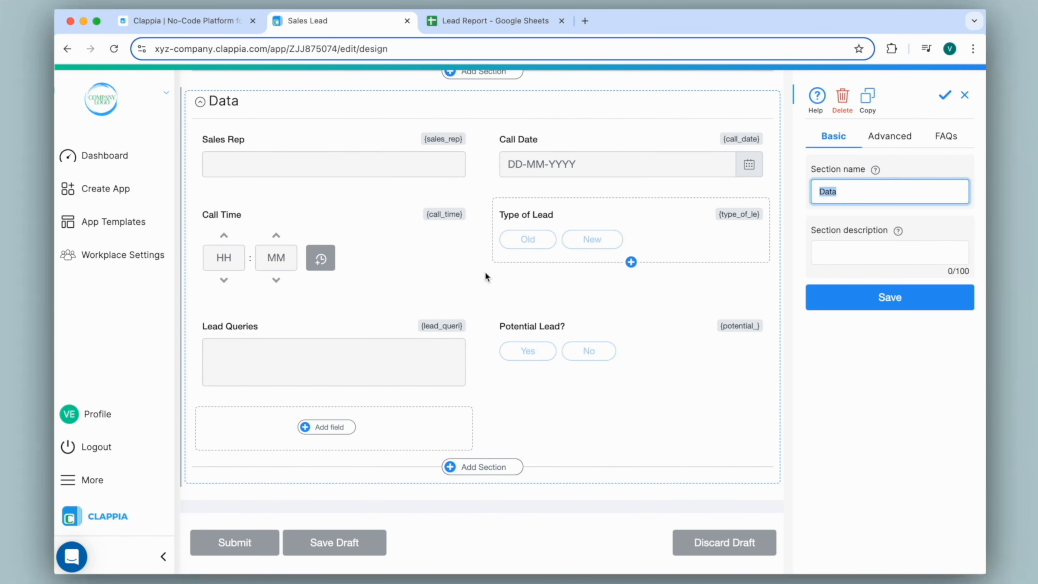
pyautogui.click(327, 428)
pyautogui.scroll(-7, 329, 434)
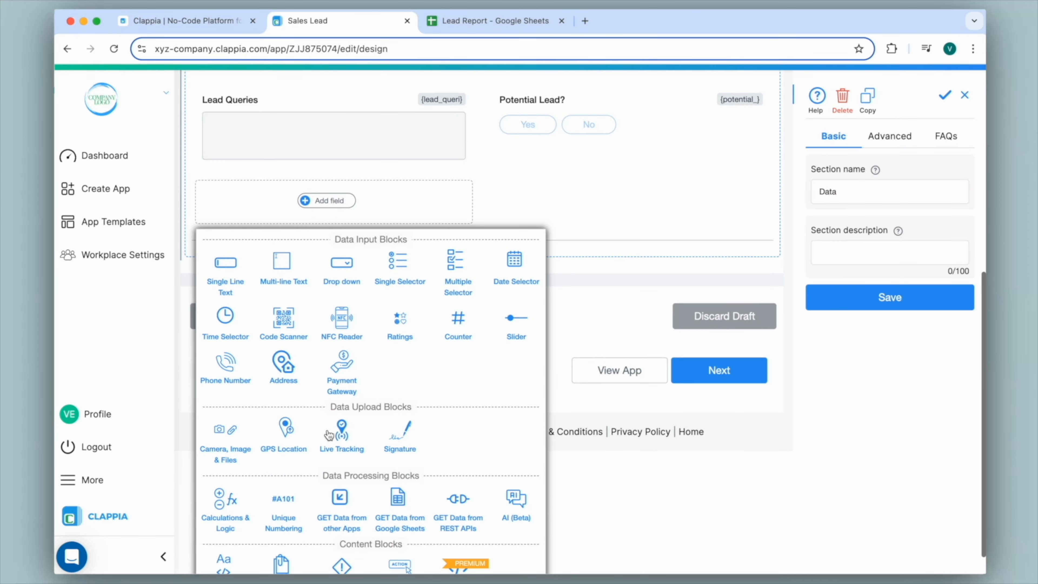
pyautogui.click(398, 491)
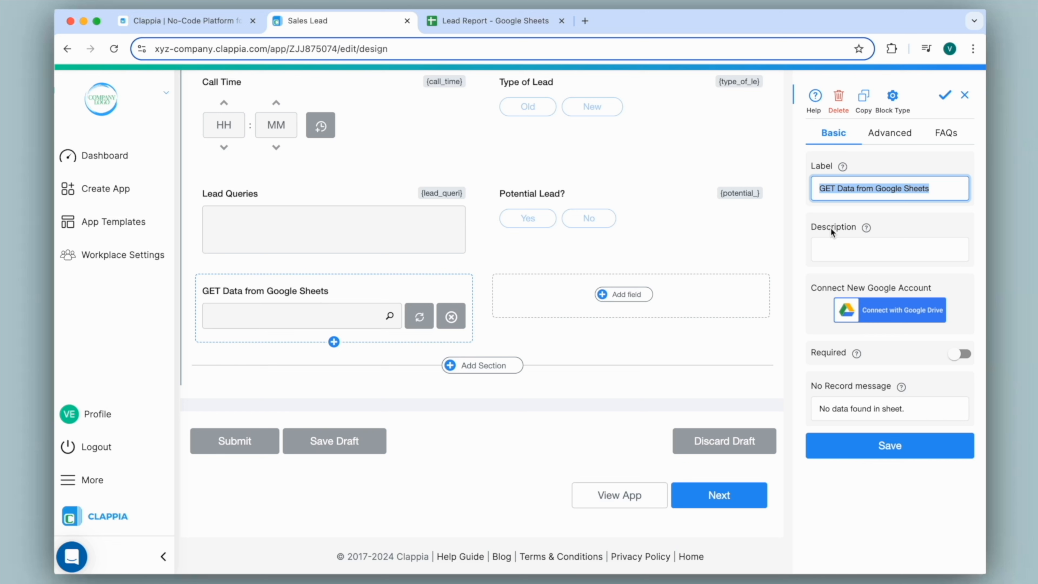
pyautogui.write('S')
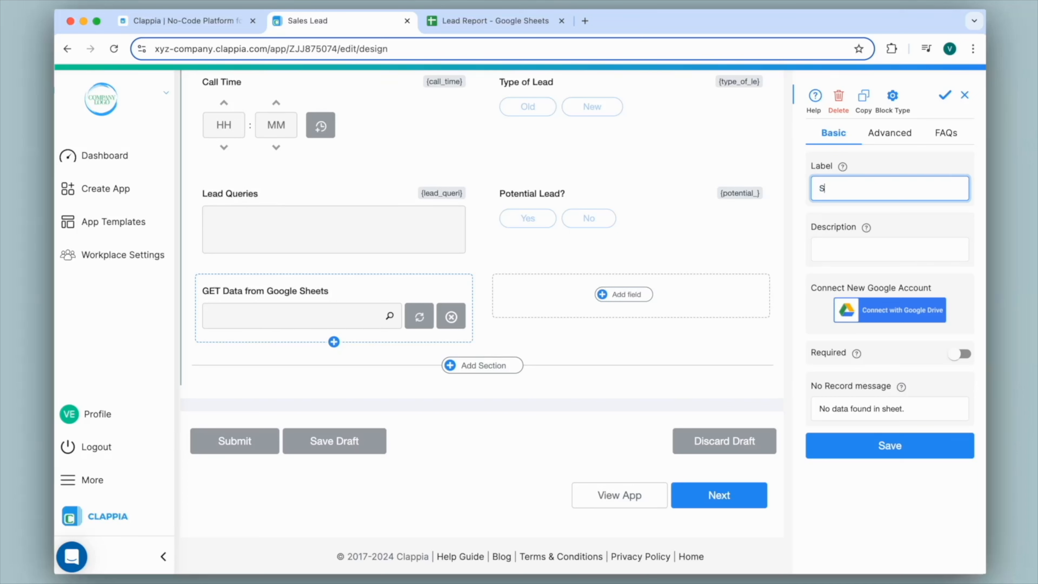
pyautogui.write('earch Leads')
# Step: Connect the Clappia Google account to the block and grant access to see all its Google Sheets spreadsheets
pyautogui.click(910, 317)
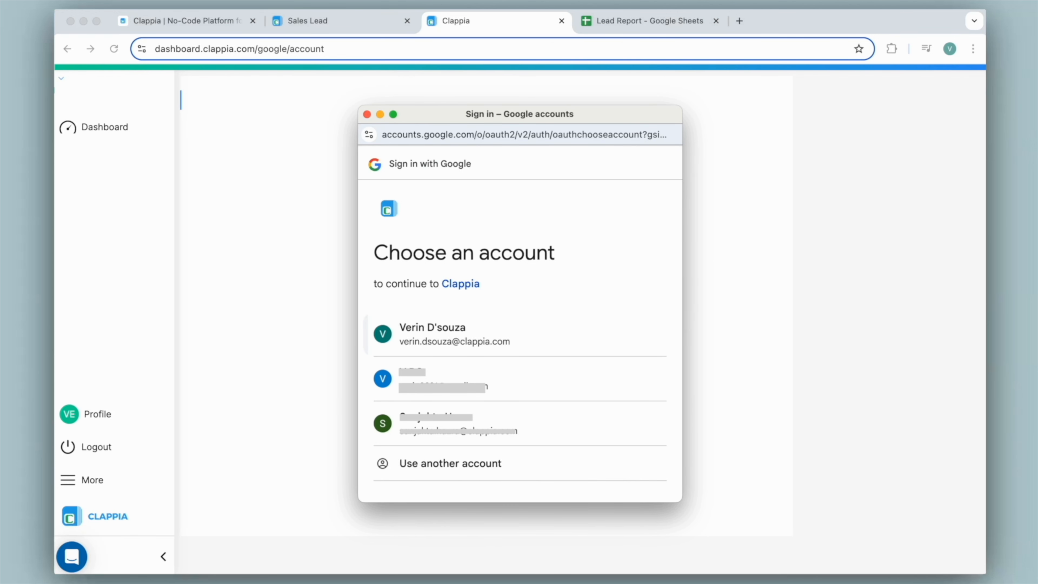
pyautogui.click(519, 334)
pyautogui.click(592, 424)
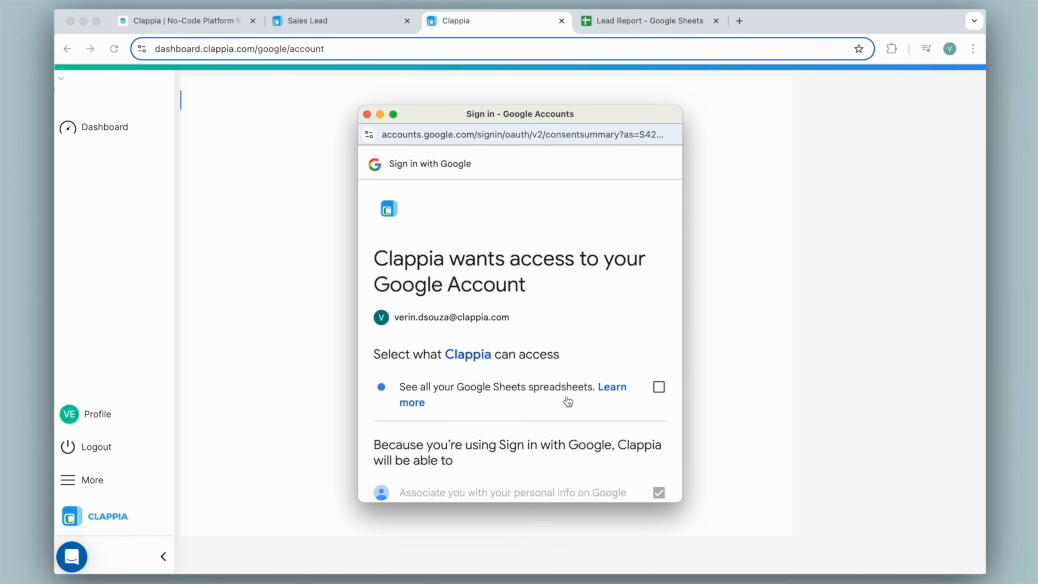
pyautogui.click(659, 387)
pyautogui.scroll(-8, 658, 386)
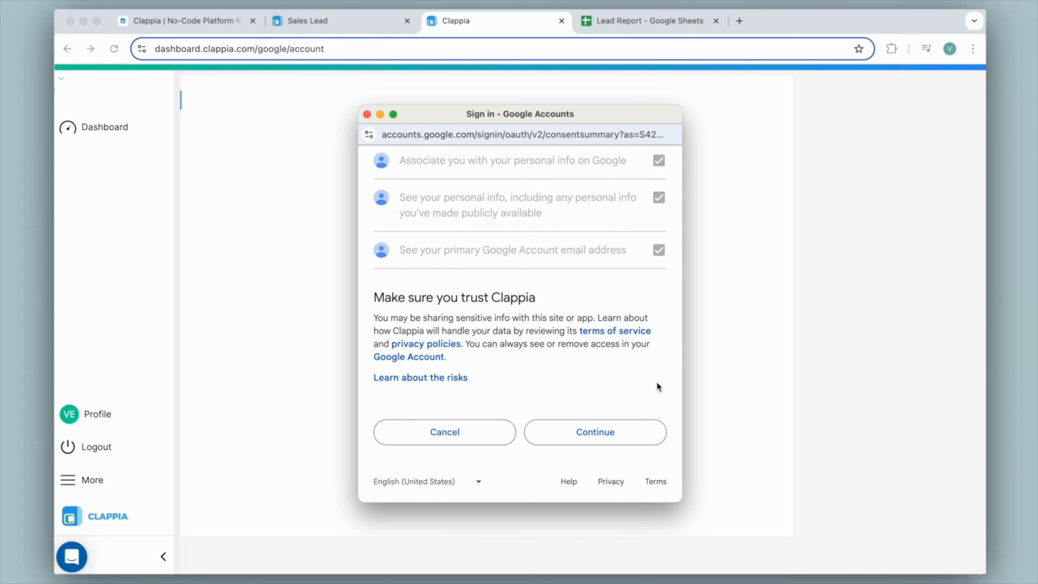
pyautogui.click(594, 433)
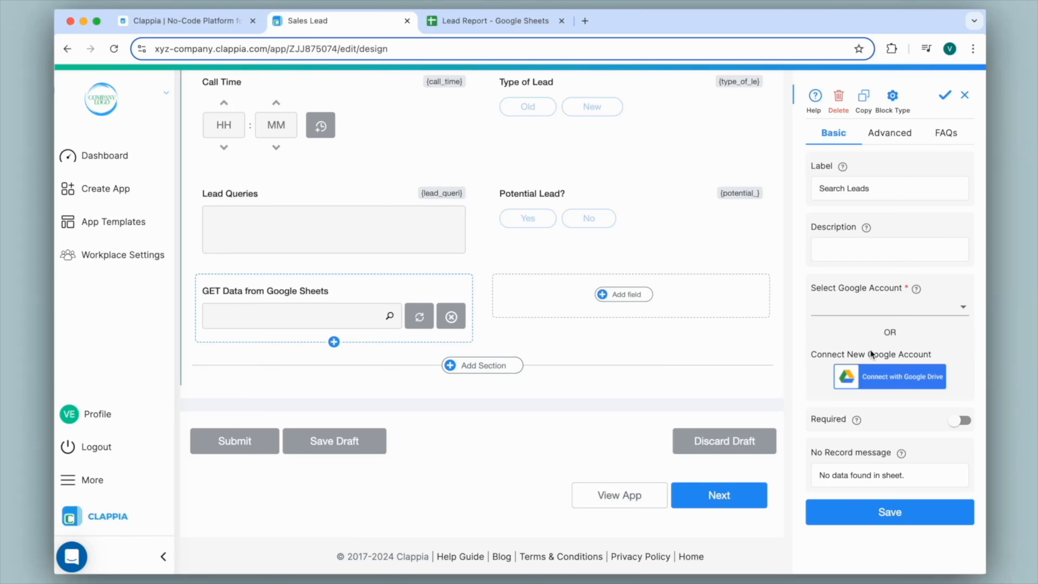
# Step: Select the connected Google account for the block and paste the Lead Report spreadsheet's URL as its sheet source
pyautogui.click(880, 313)
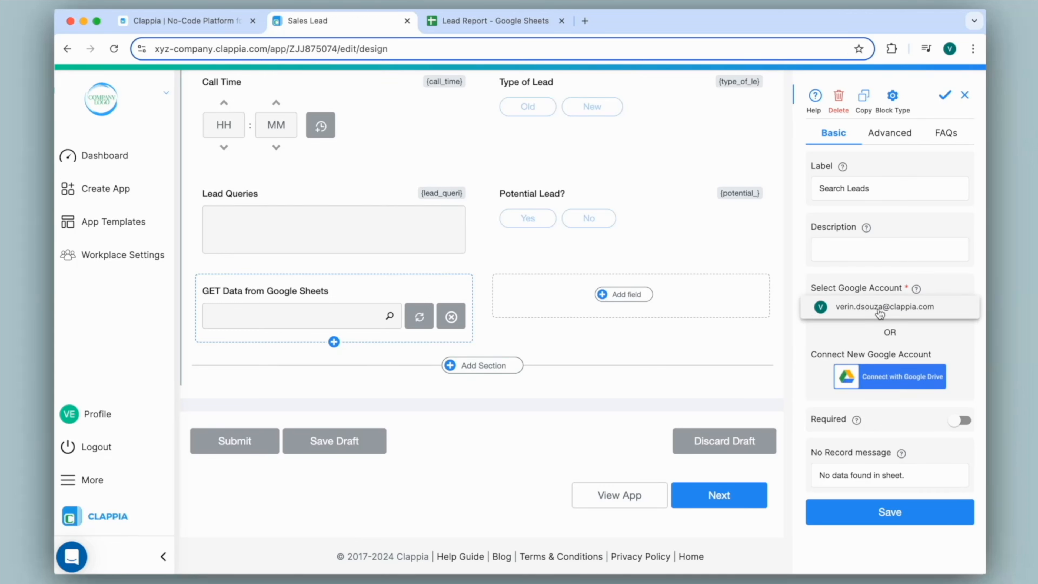
pyautogui.click(880, 313)
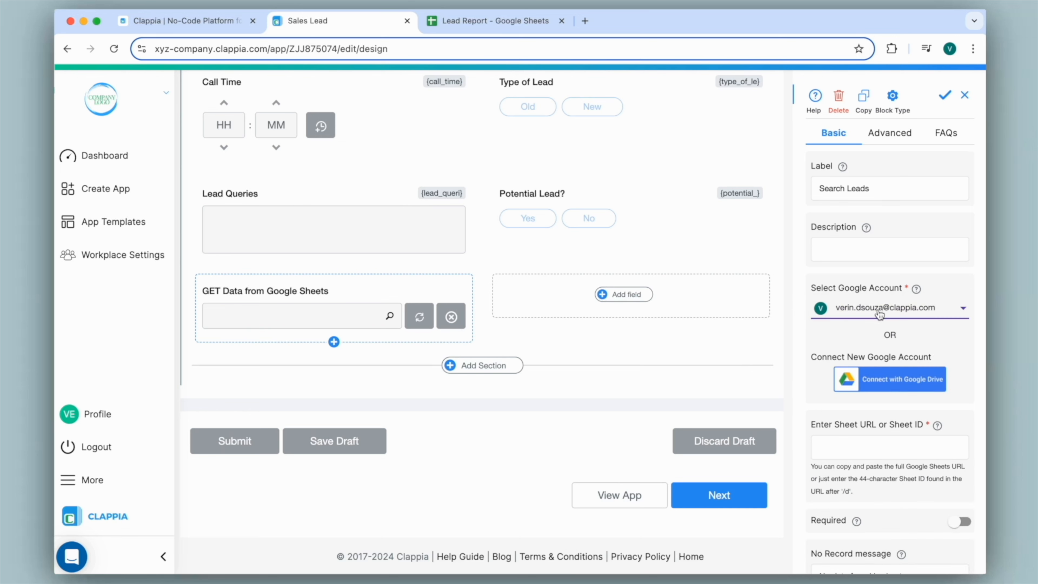
pyautogui.click(501, 22)
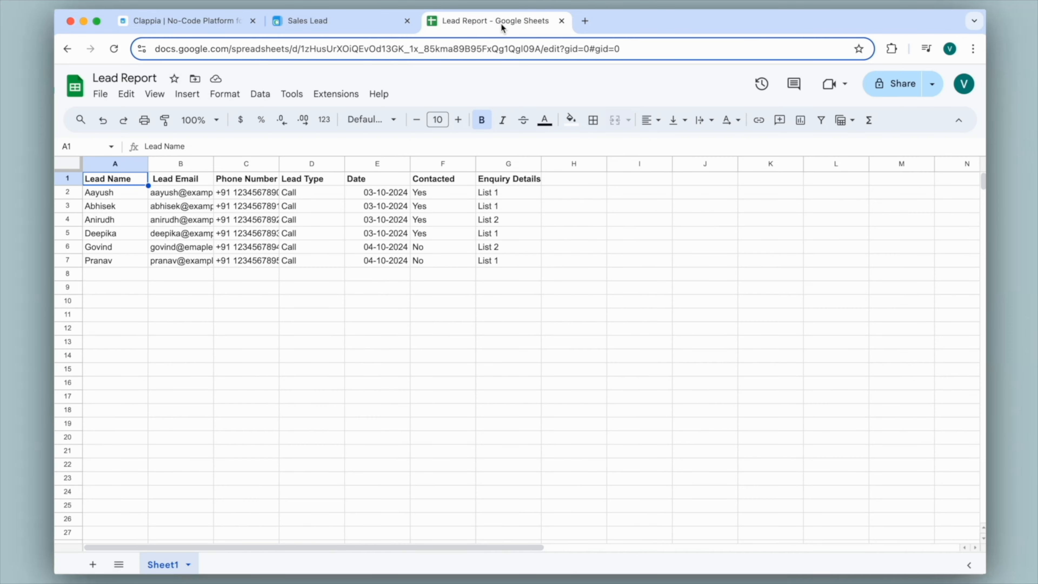
pyautogui.click(635, 50)
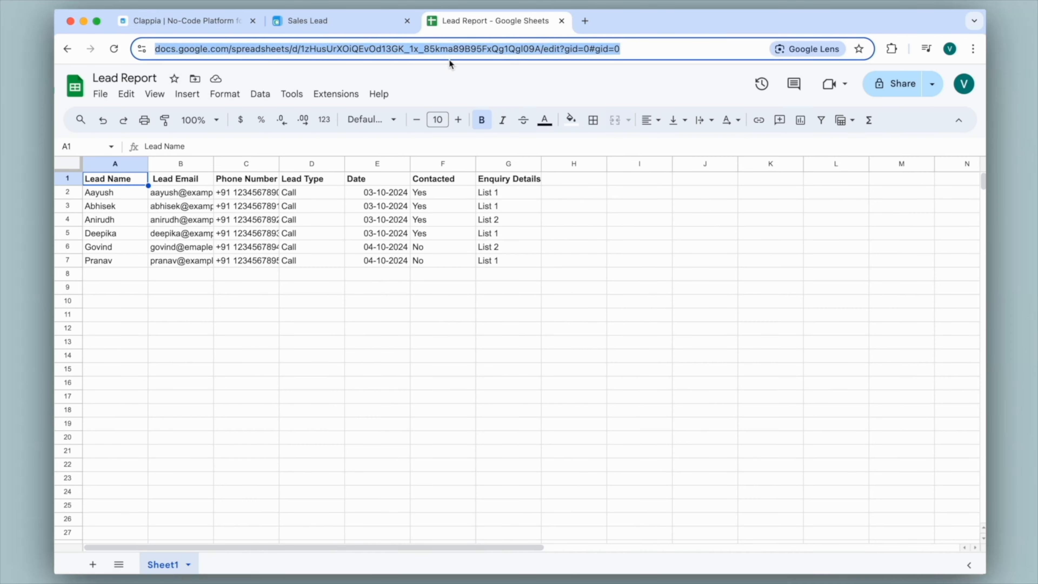
pyautogui.click(359, 22)
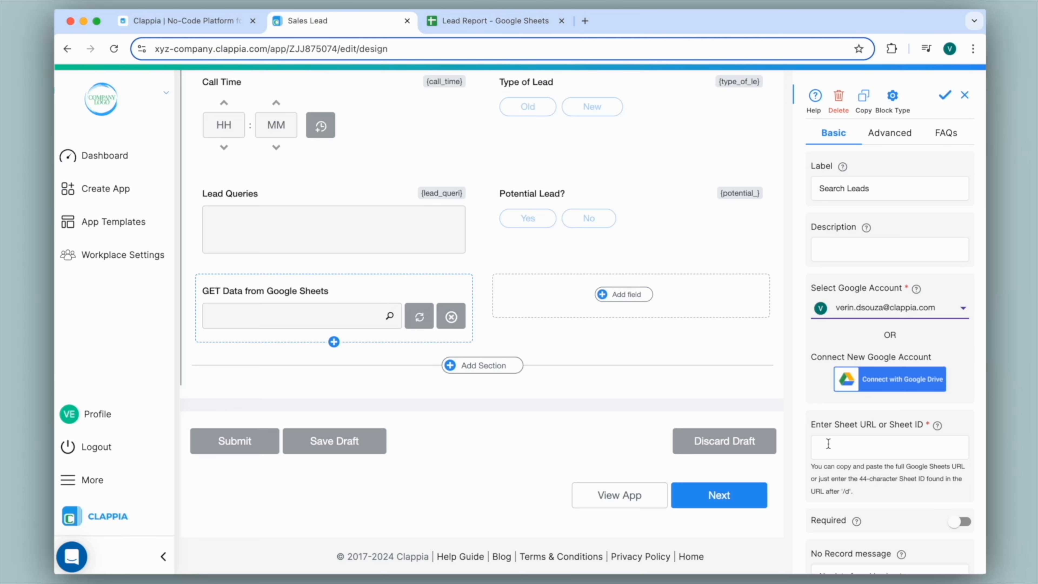
pyautogui.click(917, 444)
pyautogui.press('super+v')
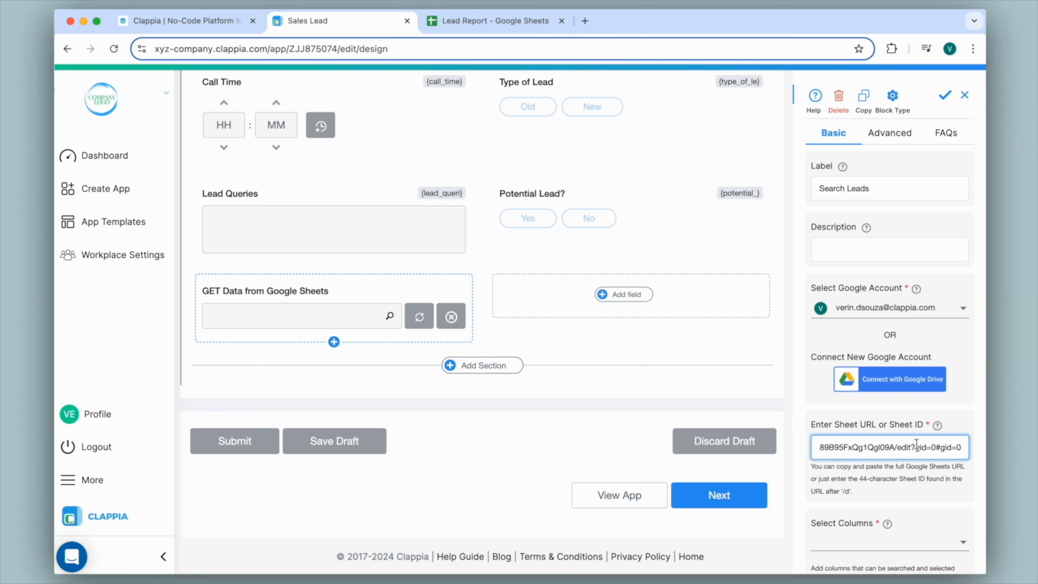
# Step: Choose Lead Name, Date and Contacted as the searchable columns, checking them against the Lead Report sheet's headers
pyautogui.scroll(-6, 916, 444)
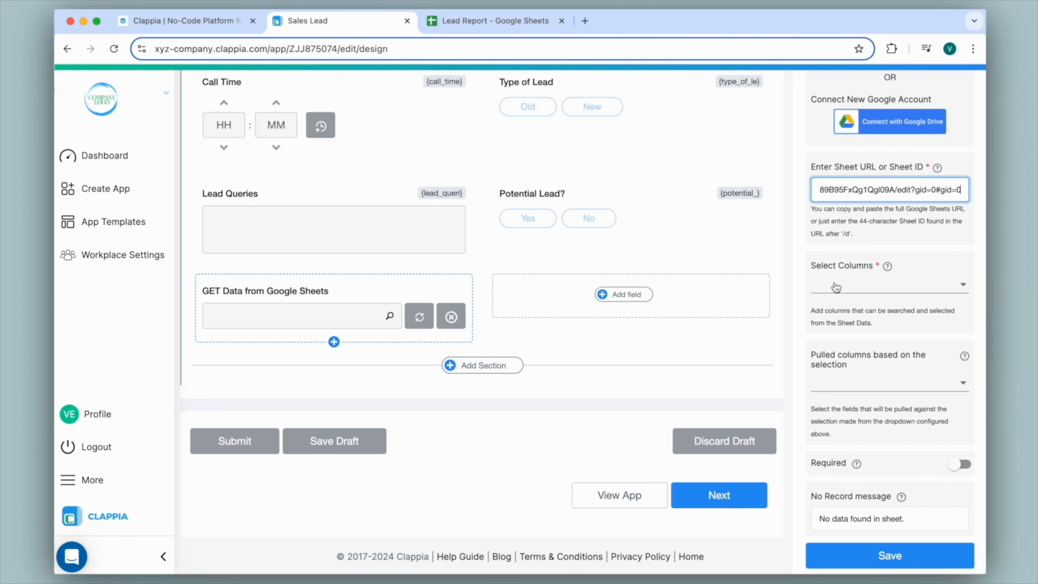
pyautogui.click(836, 287)
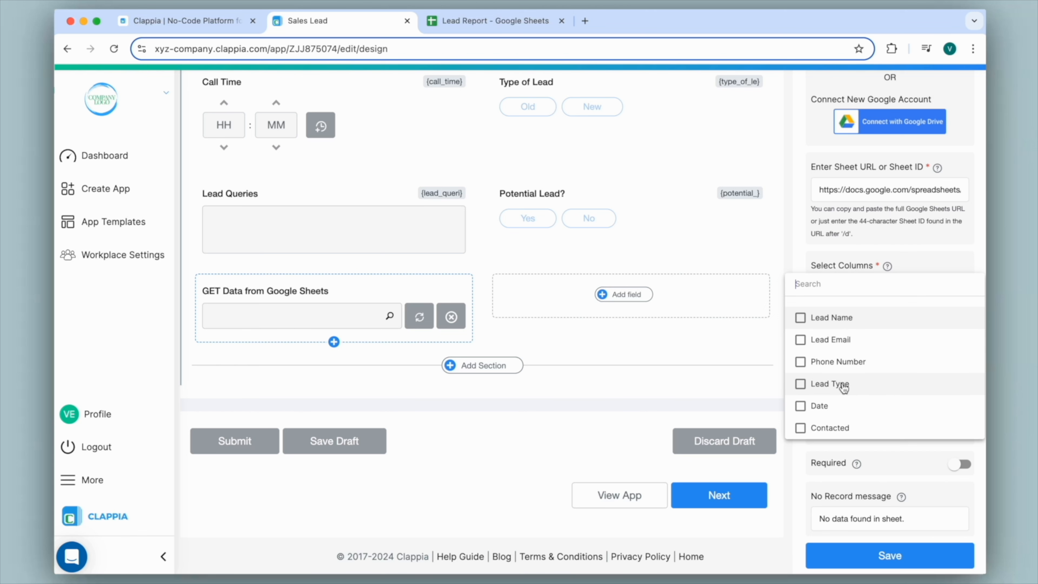
pyautogui.click(482, 22)
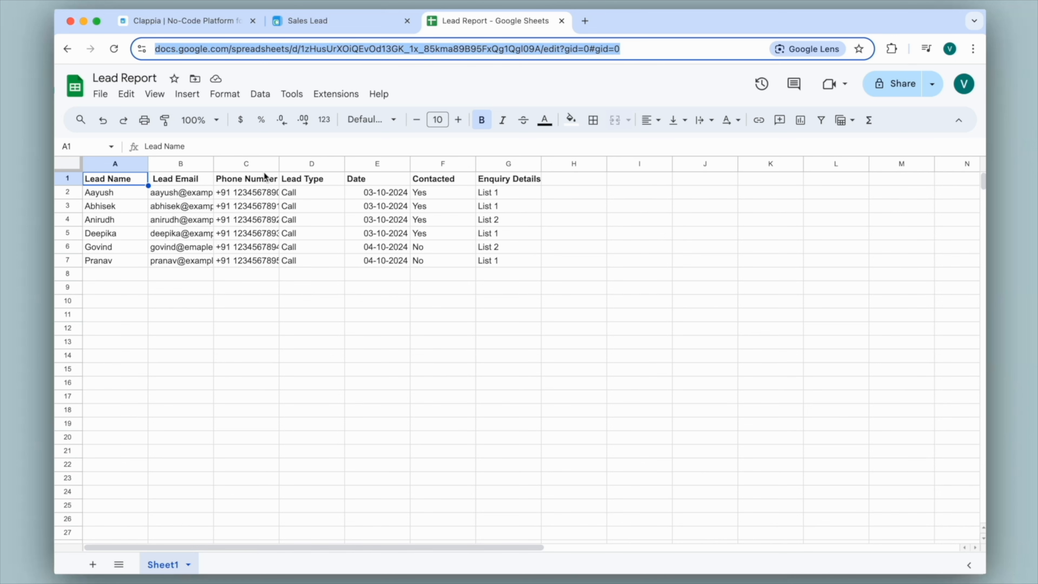
pyautogui.click(343, 23)
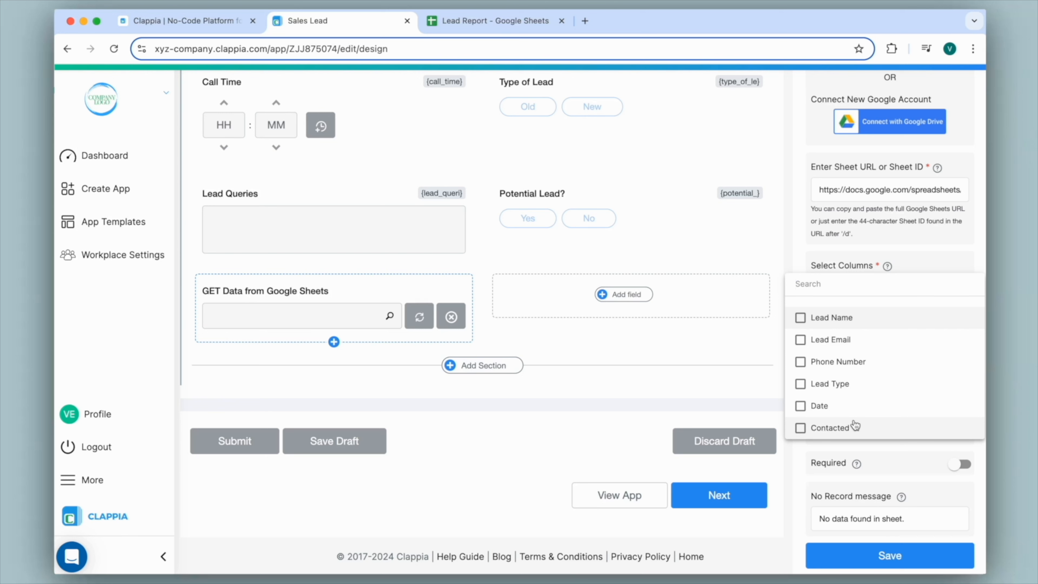
pyautogui.click(801, 319)
pyautogui.click(800, 405)
pyautogui.click(800, 428)
pyautogui.click(770, 338)
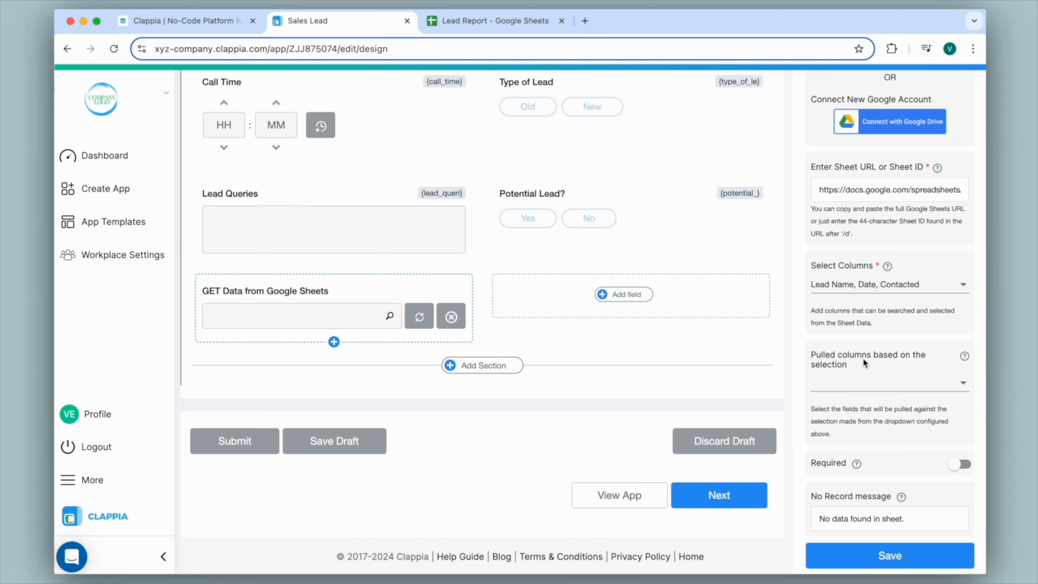
# Step: Set the pulled columns to Lead Name, Lead Email, Phone Number, Lead Type, Date, Contacted and Enquiry Details, and save the block
pyautogui.click(844, 384)
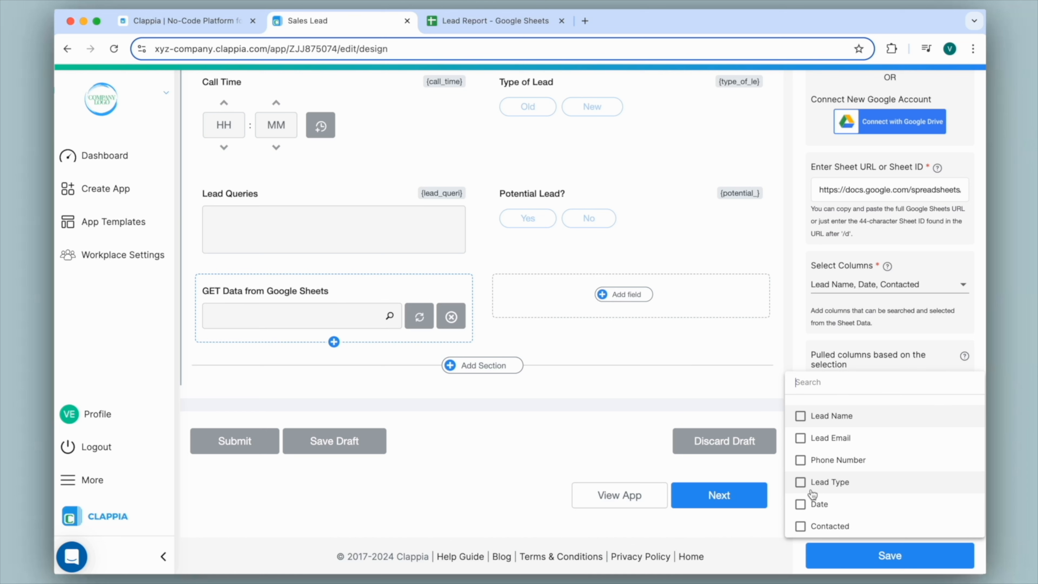
pyautogui.click(801, 416)
pyautogui.click(801, 438)
pyautogui.click(801, 459)
pyautogui.click(801, 481)
pyautogui.click(801, 504)
pyautogui.click(804, 525)
pyautogui.scroll(-1, 805, 522)
pyautogui.click(802, 527)
pyautogui.click(789, 332)
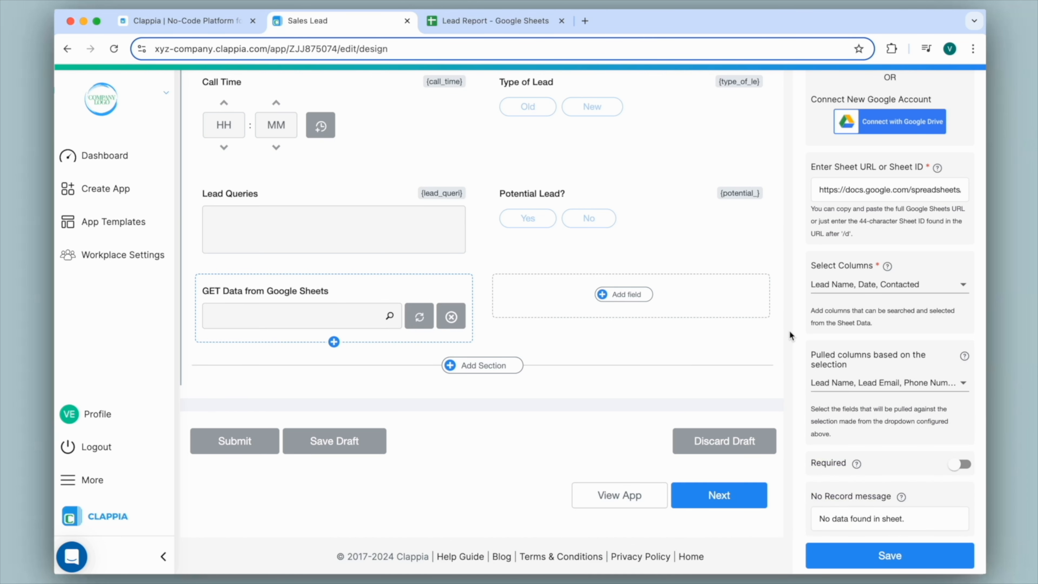
pyautogui.click(887, 561)
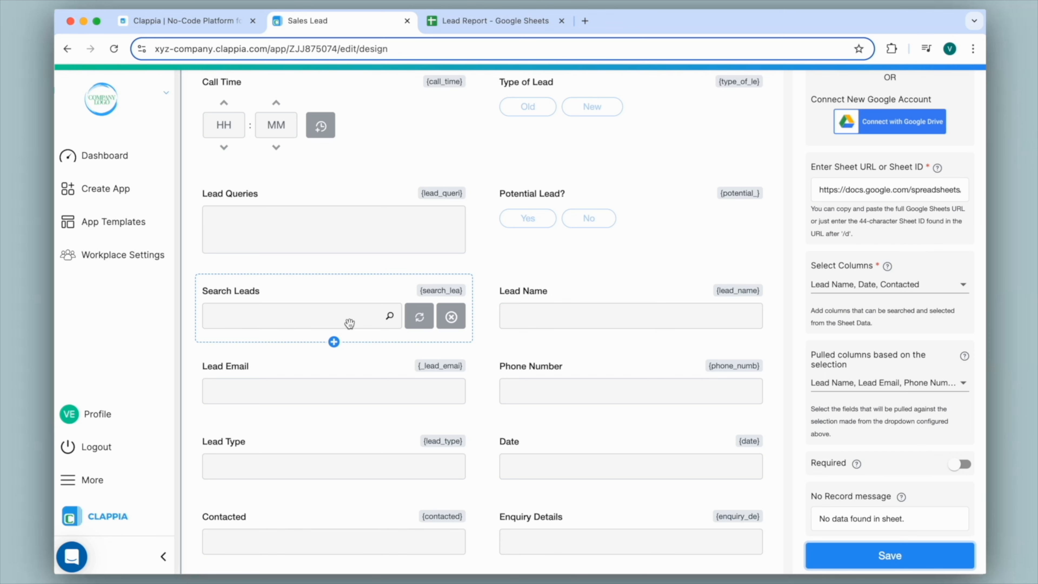
# Step: In the app's home form, search for the Lead Report sheet's last lead by name in Search Leads and select the matching record
pyautogui.scroll(6, 350, 323)
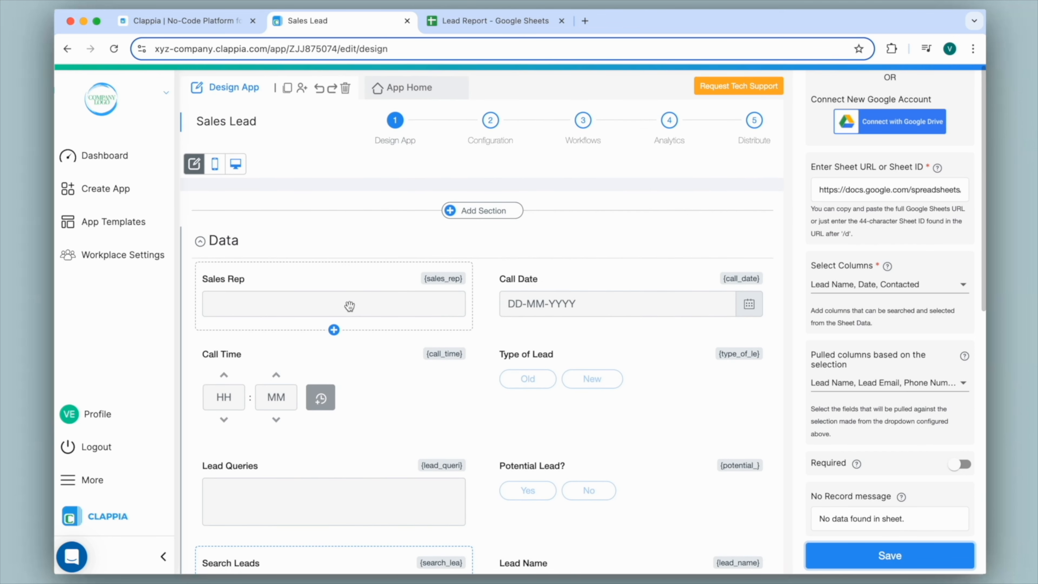
pyautogui.click(409, 87)
pyautogui.scroll(-5, 414, 91)
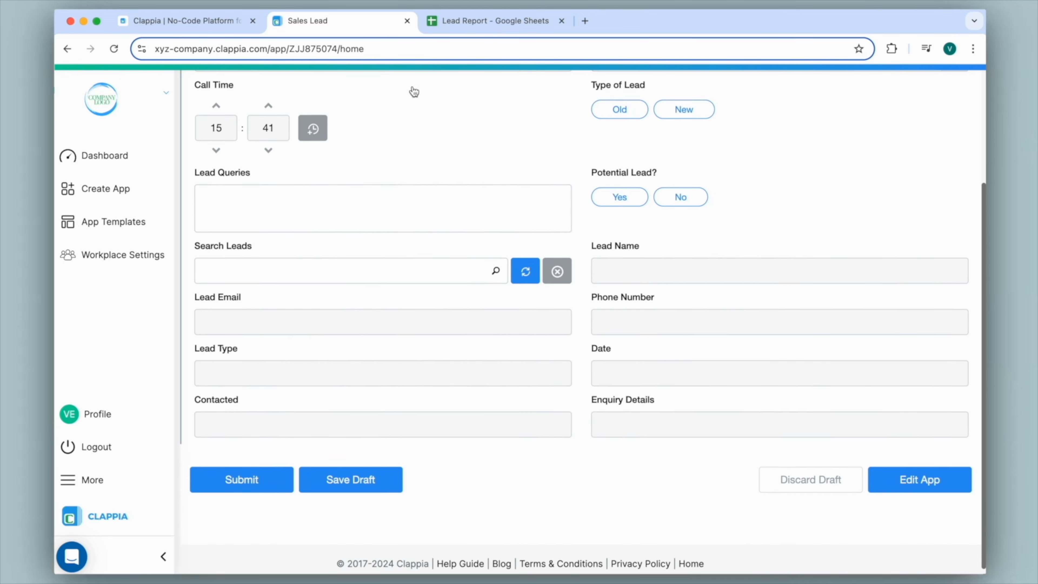
pyautogui.click(369, 269)
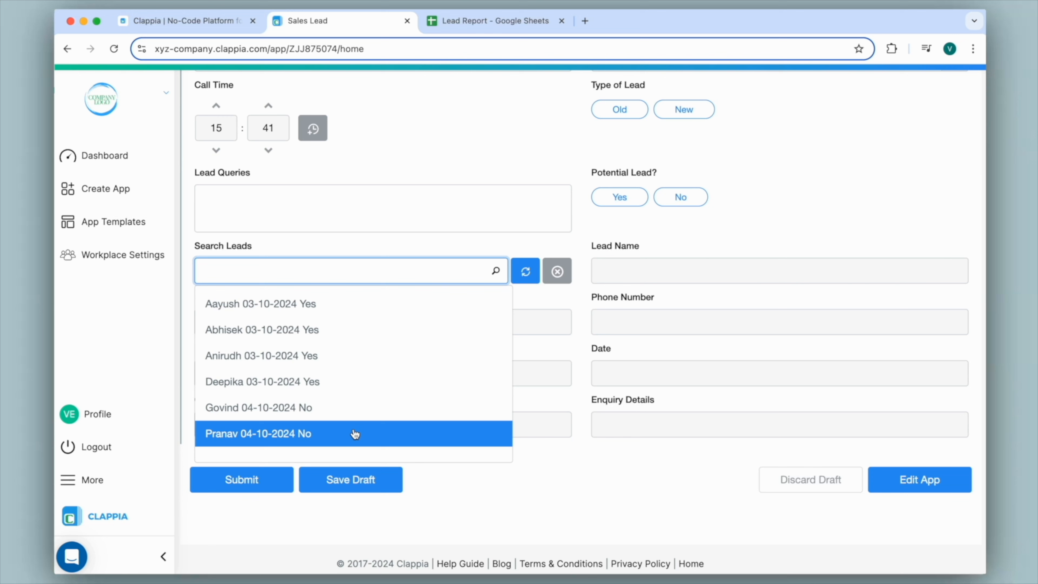
pyautogui.click(485, 23)
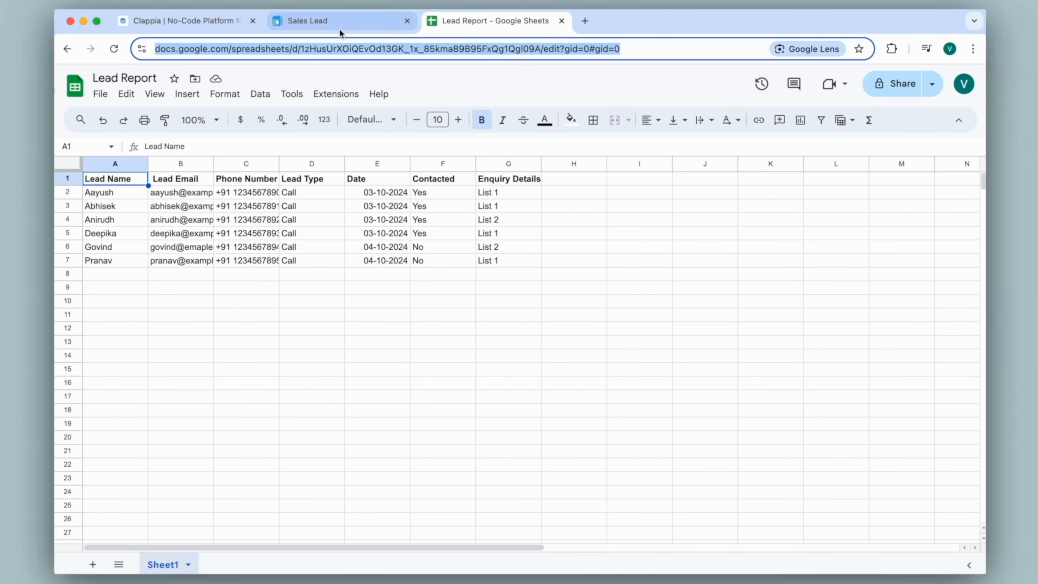
pyautogui.click(322, 22)
pyautogui.write('Pranav')
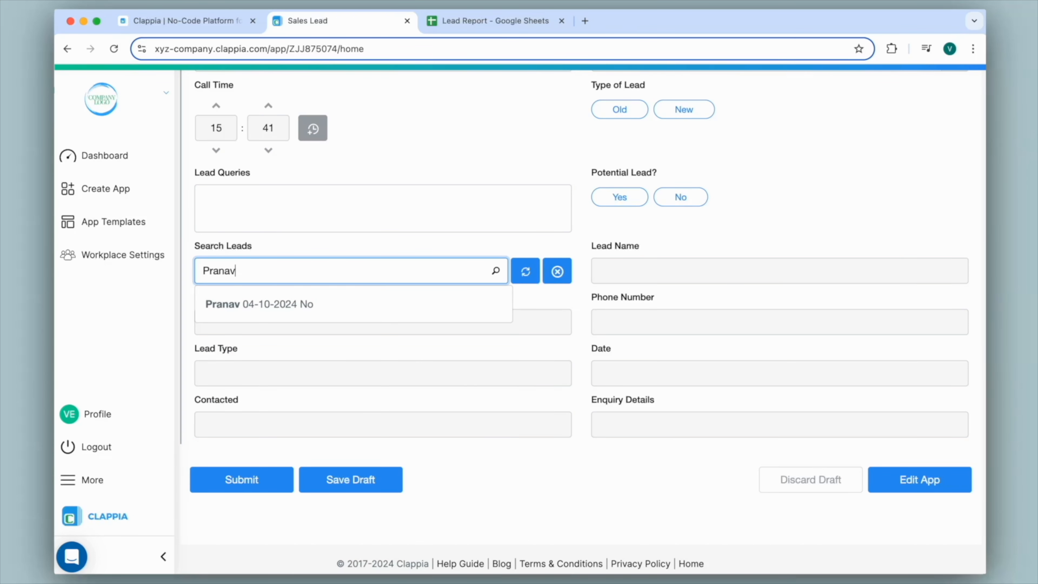
pyautogui.click(307, 304)
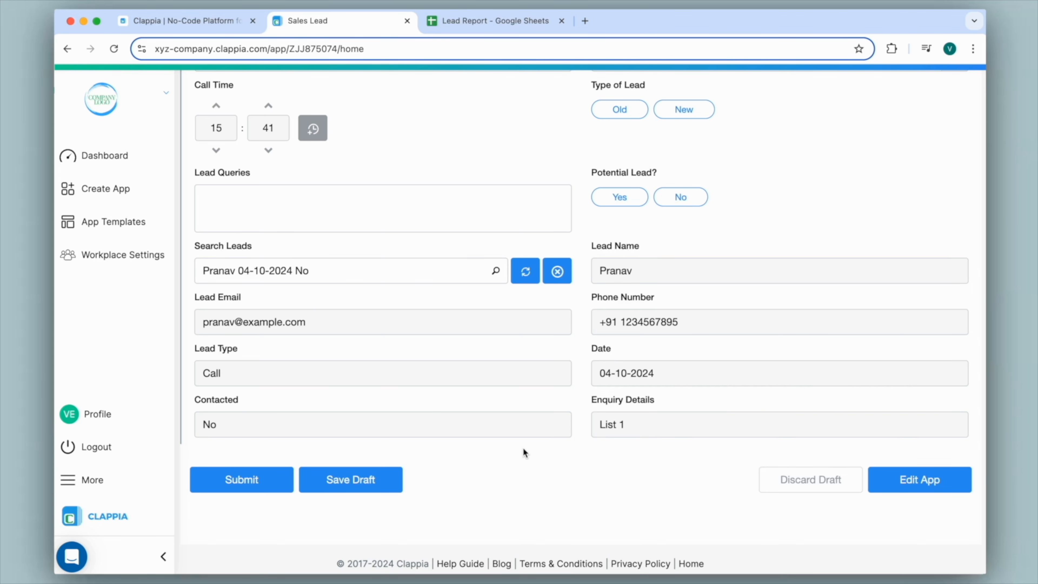
# Step: Make the Search Leads block required in the app design and save the block
pyautogui.scroll(5, 524, 448)
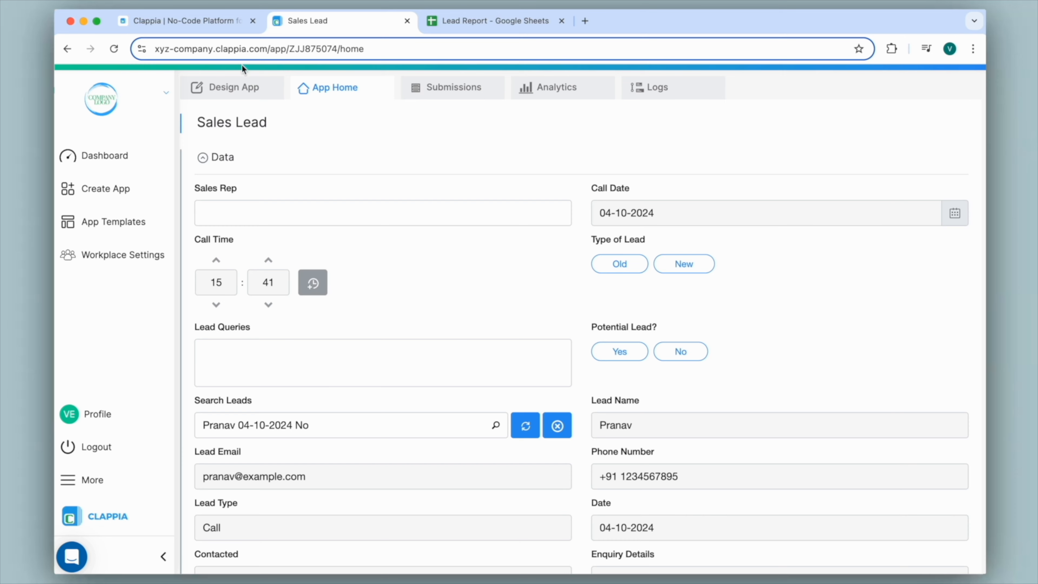
pyautogui.click(244, 87)
pyautogui.scroll(-8, 465, 264)
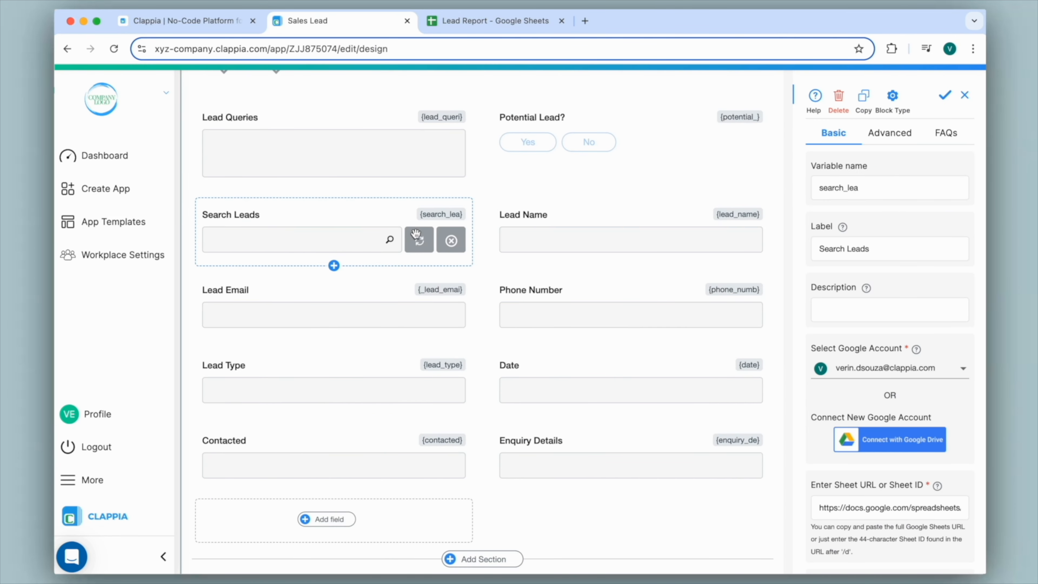
pyautogui.scroll(-5, 906, 218)
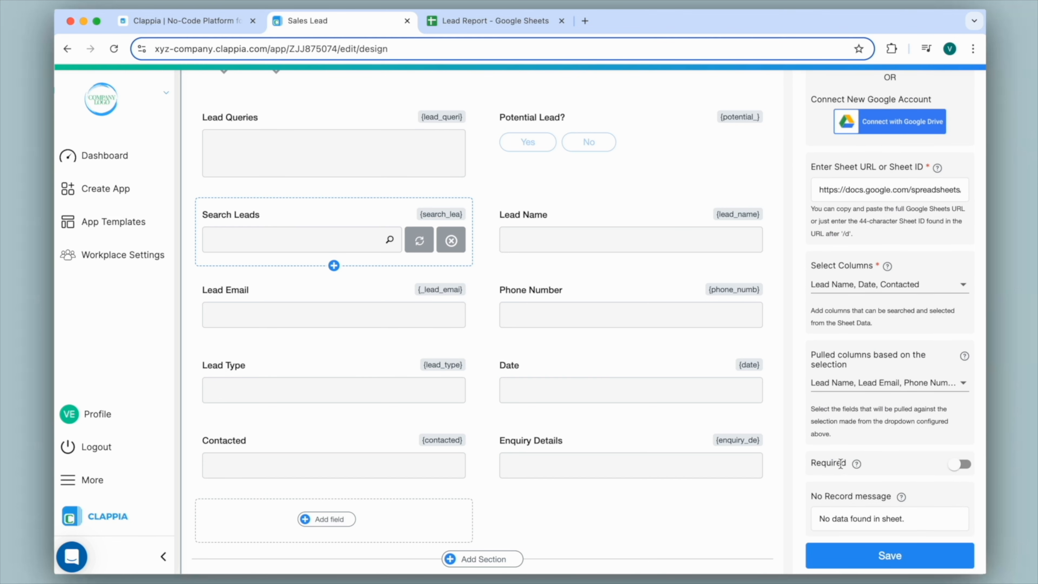
pyautogui.click(961, 464)
pyautogui.click(893, 555)
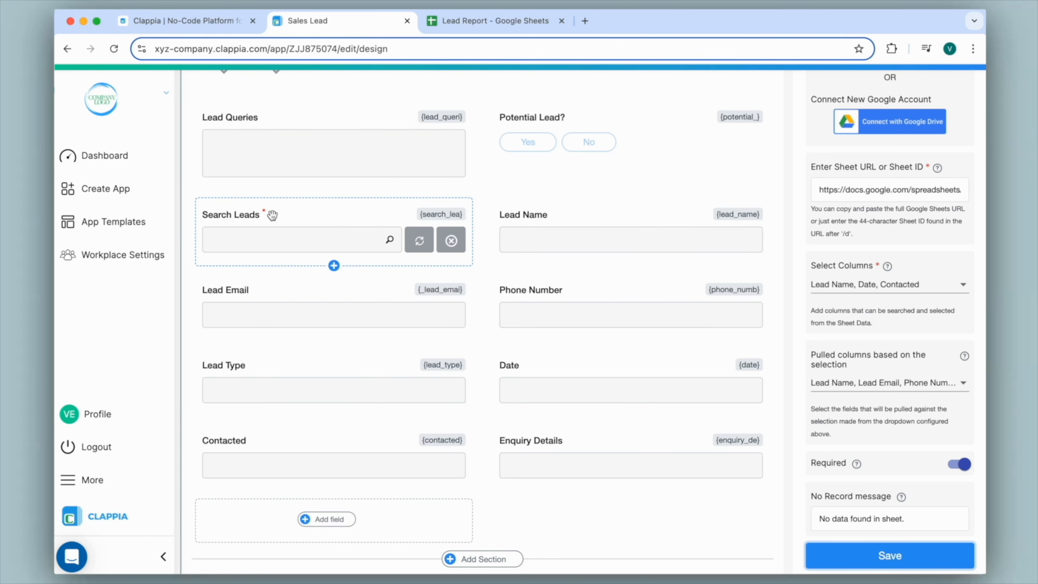
# Step: In the app's home form, fill in the sales rep's name, choose New and potential lead Yes, and try submitting with Search Leads empty
pyautogui.scroll(10, 273, 215)
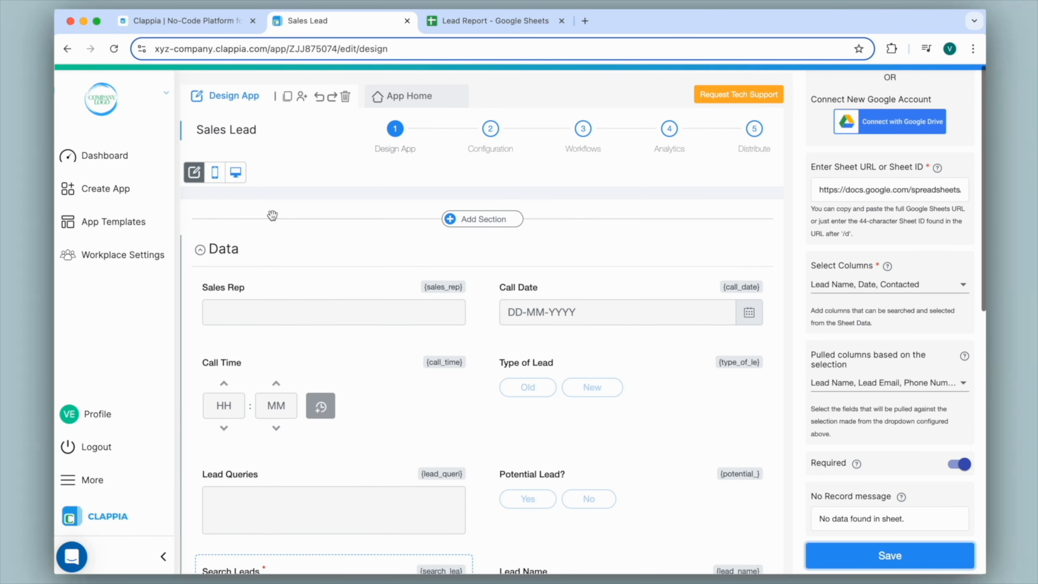
pyautogui.click(446, 89)
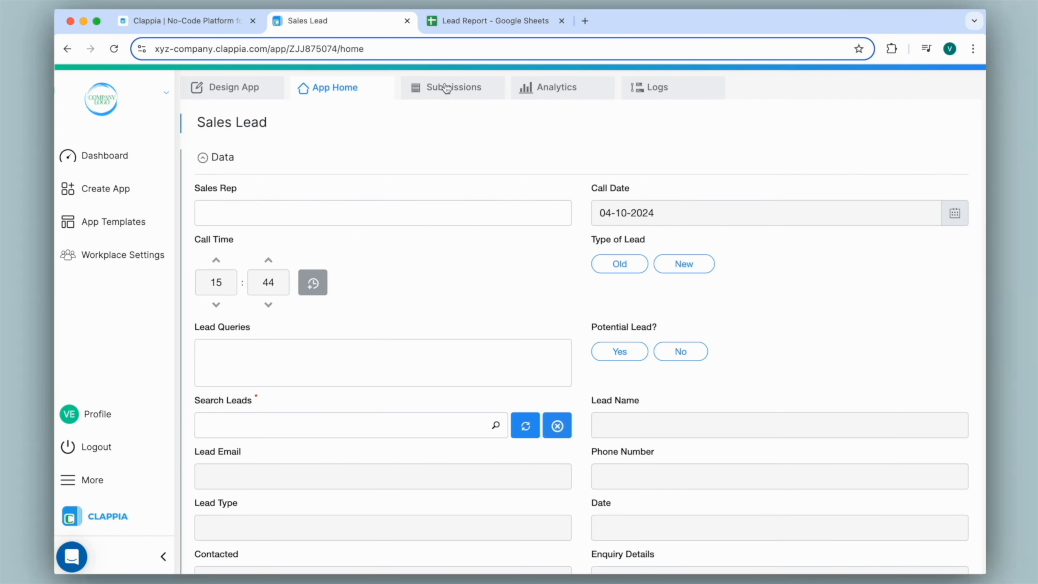
pyautogui.click(255, 206)
pyautogui.write('Verin')
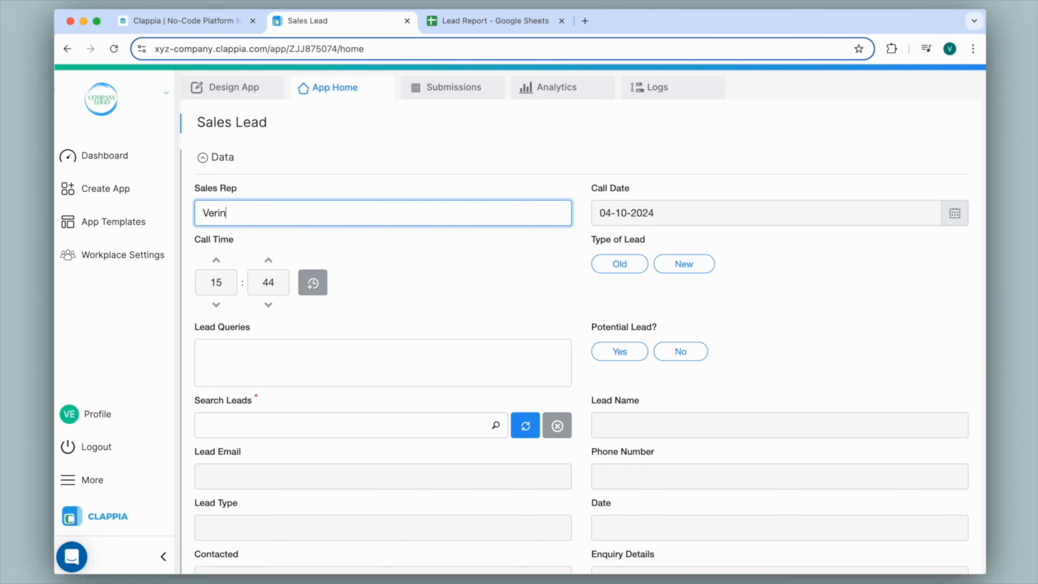
pyautogui.click(683, 264)
pyautogui.click(619, 352)
pyautogui.scroll(-3, 592, 369)
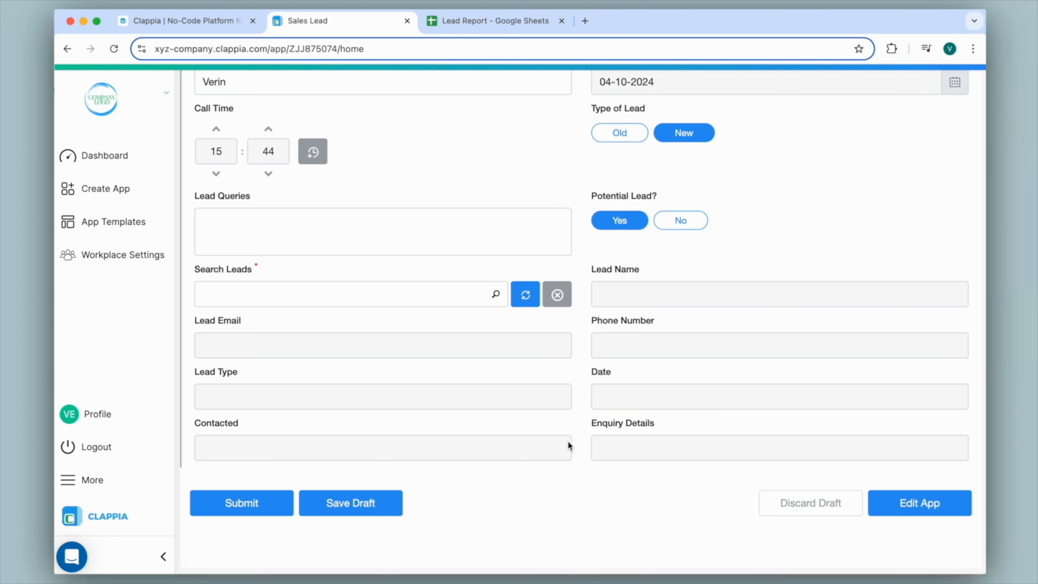
pyautogui.click(229, 504)
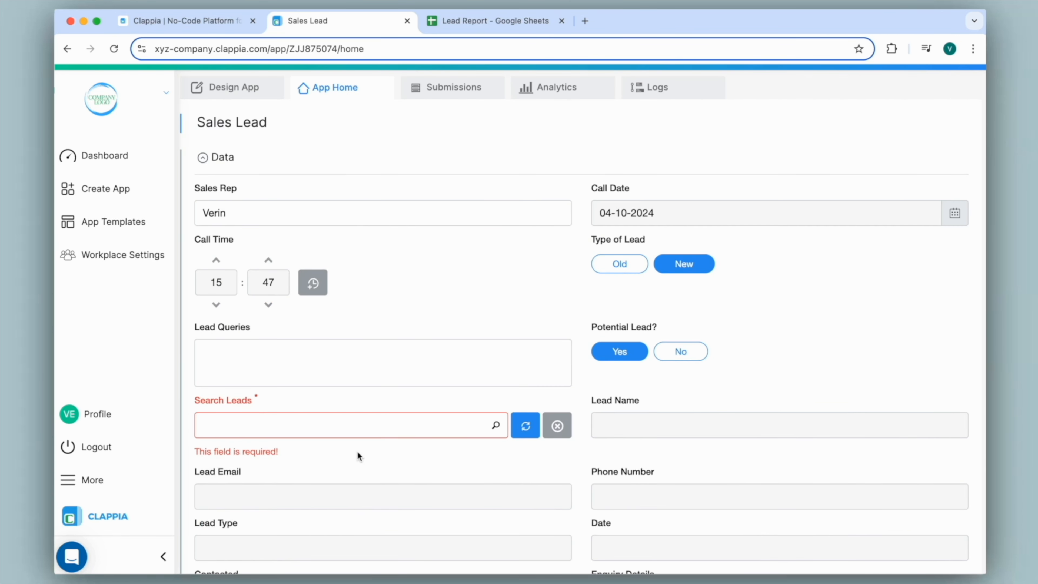
# Step: Search for a lead name missing from the sheet in Search Leads and examine the message below the field
pyautogui.click(321, 427)
pyautogui.write('Sanjukta')
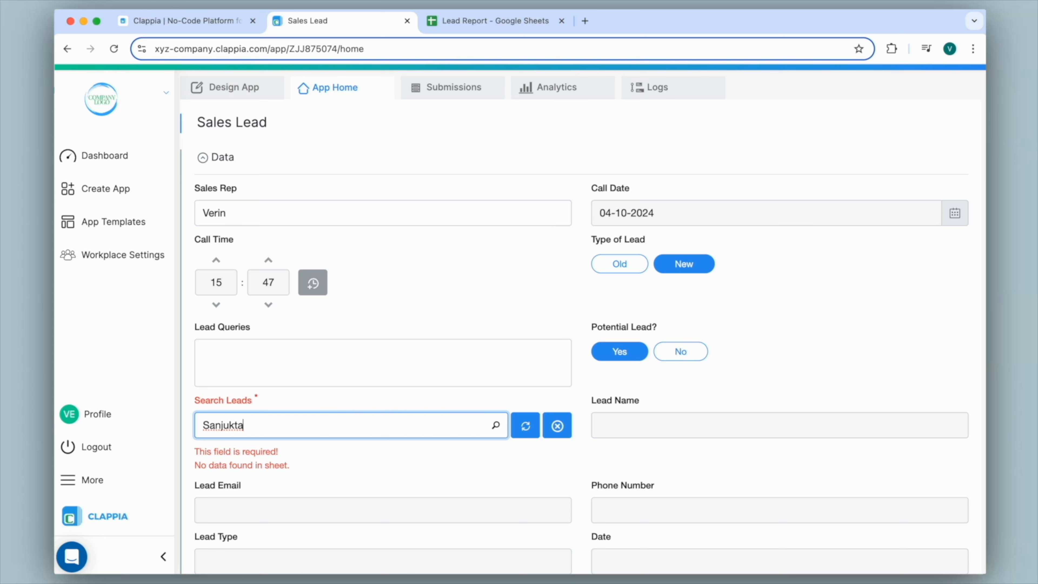
pyautogui.moveTo(193, 465); pyautogui.dragTo(298, 471)
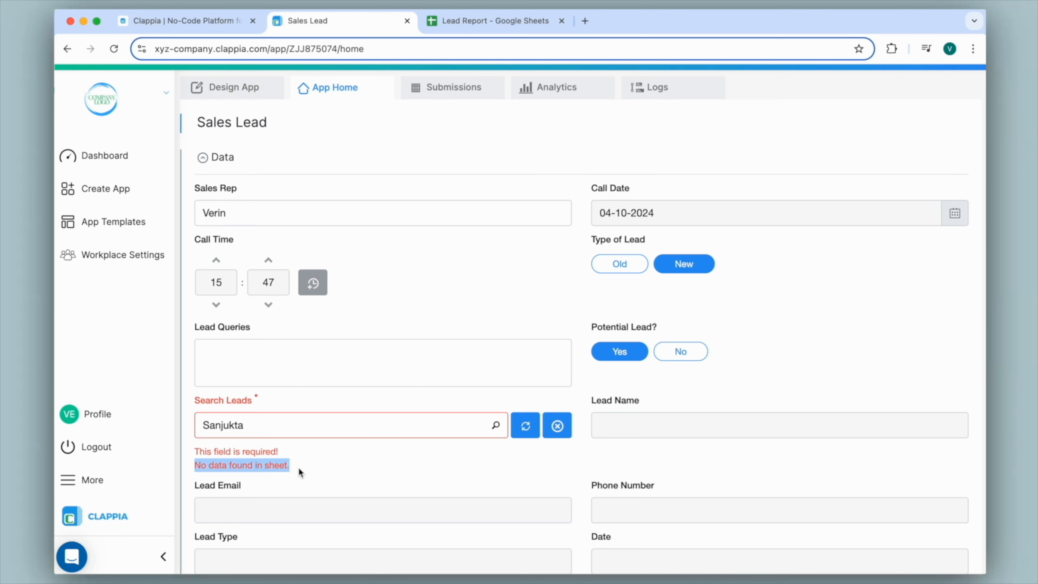
# Step: Edit the Search Leads block's No Record message in the app design and save the block
pyautogui.click(234, 86)
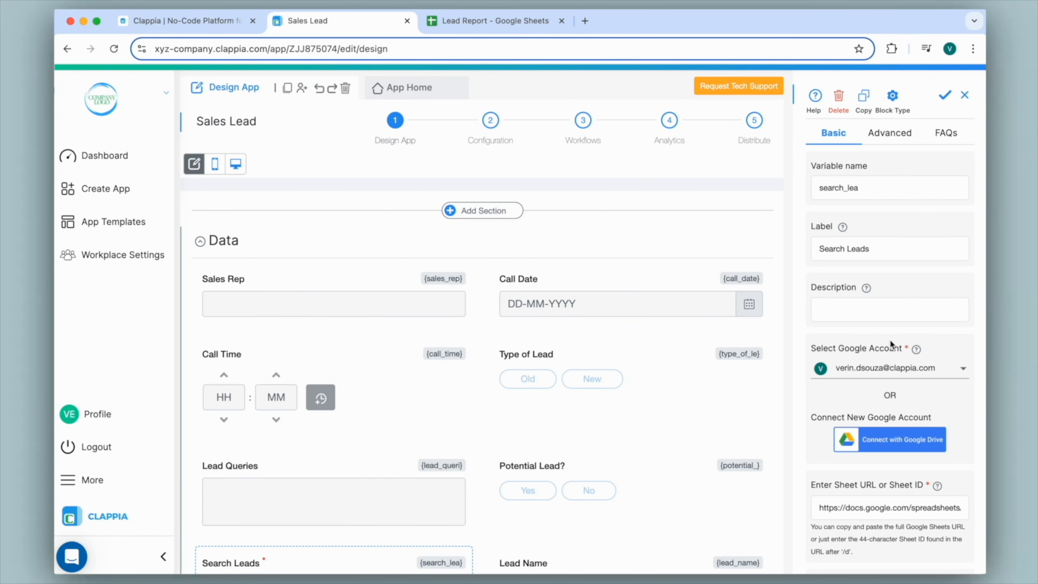
pyautogui.scroll(-6, 892, 345)
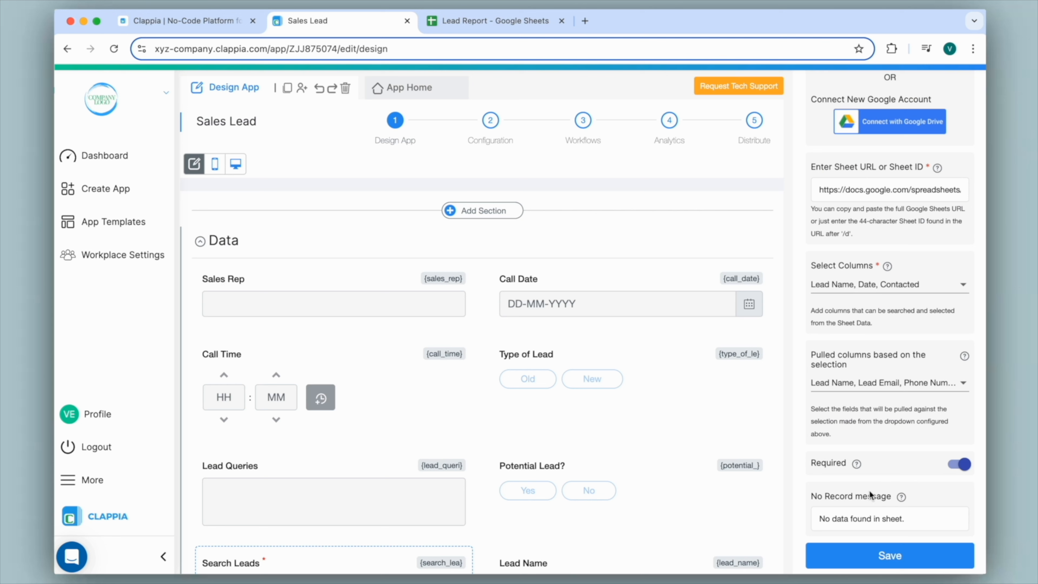
pyautogui.moveTo(811, 496); pyautogui.dragTo(872, 519)
pyautogui.click(915, 519)
pyautogui.press('BackSpace')
pyautogui.click(884, 559)
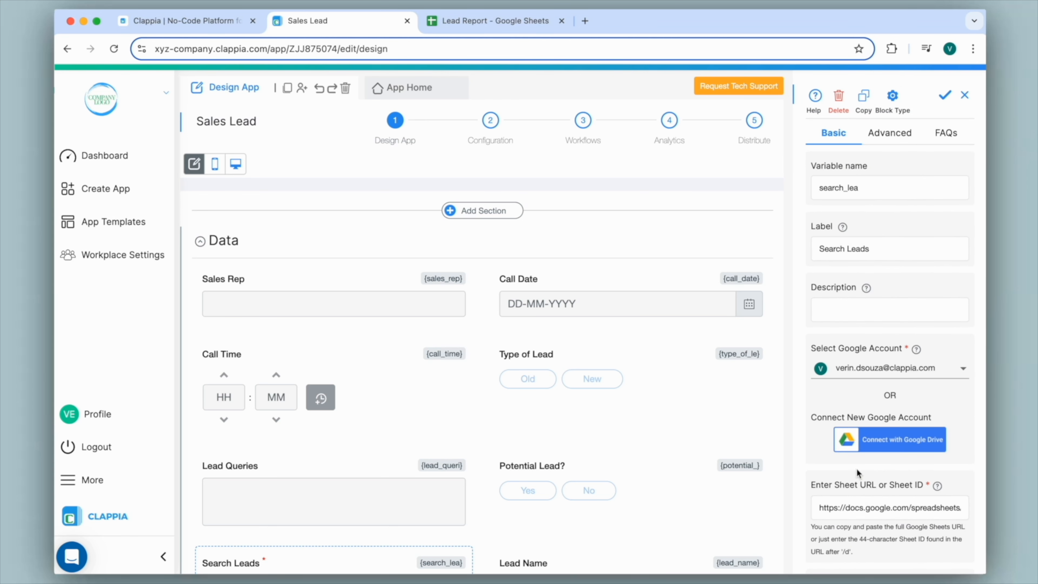
# Step: Set the Search Leads block's display condition to {type_of_le}="New" and save the block
pyautogui.click(891, 134)
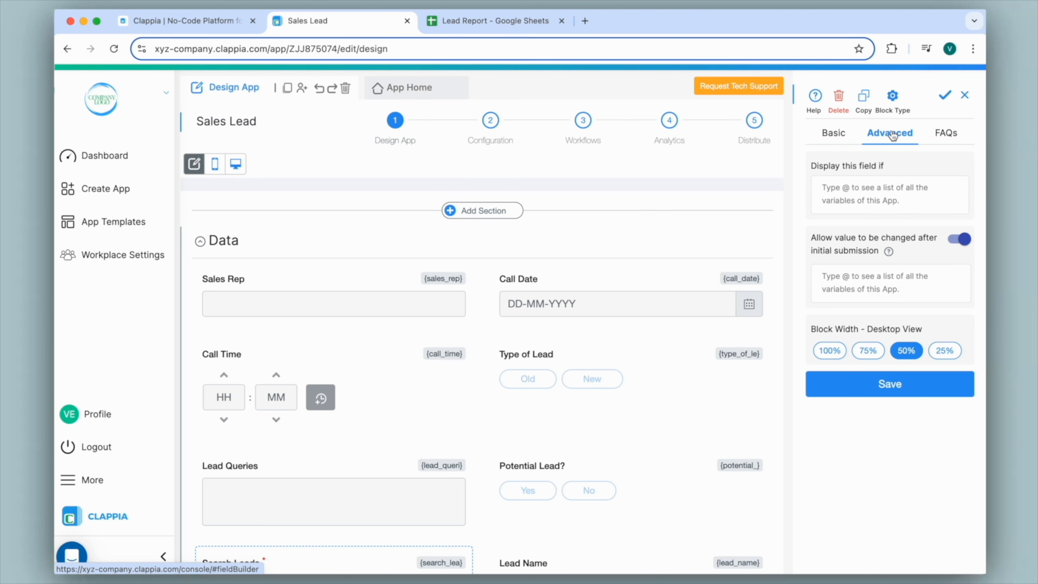
pyautogui.moveTo(806, 165); pyautogui.dragTo(896, 165)
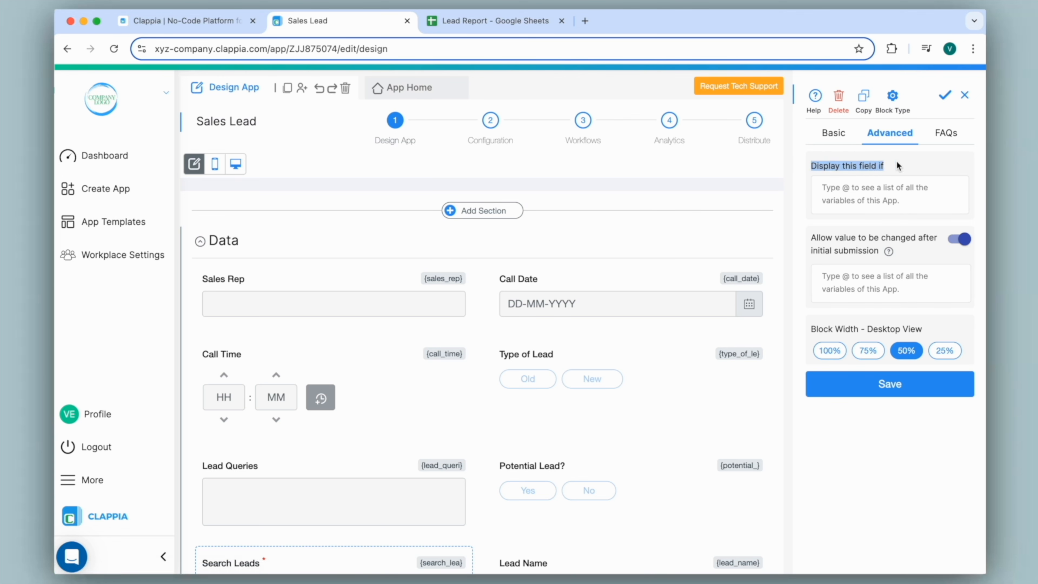
pyautogui.scroll(-4, 476, 301)
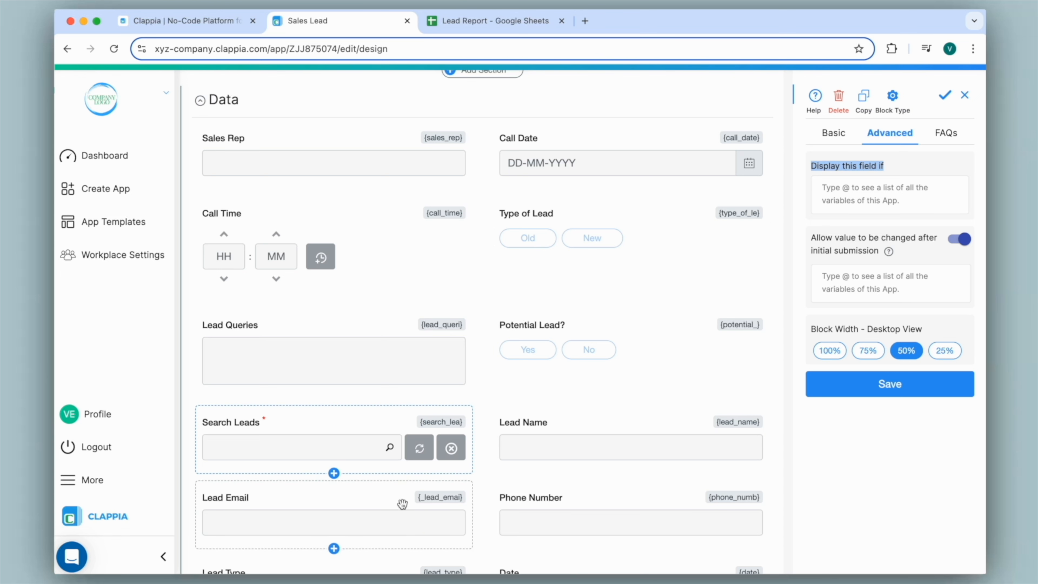
pyautogui.click(847, 201)
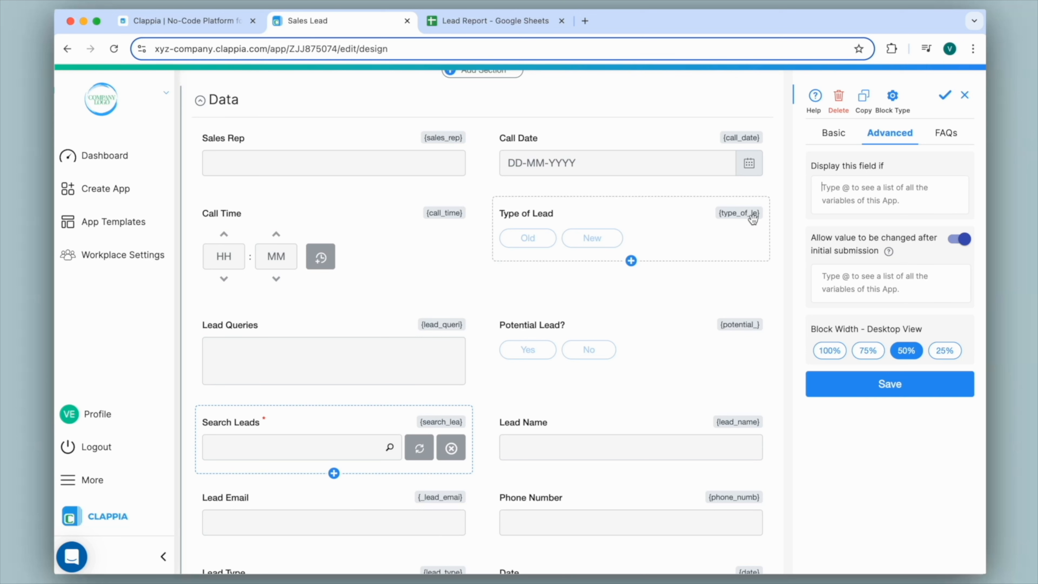
pyautogui.click(839, 187)
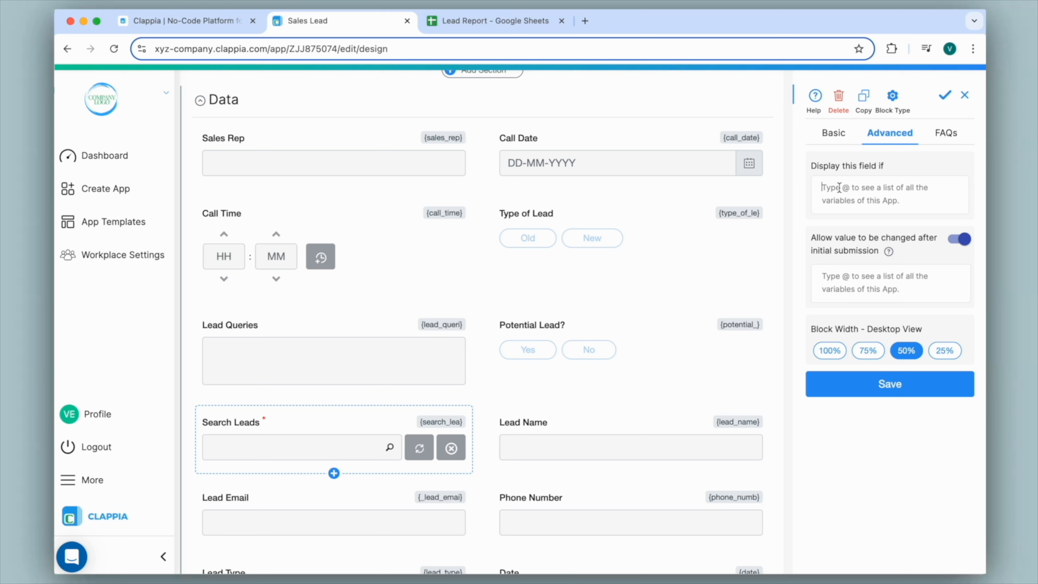
pyautogui.write('@')
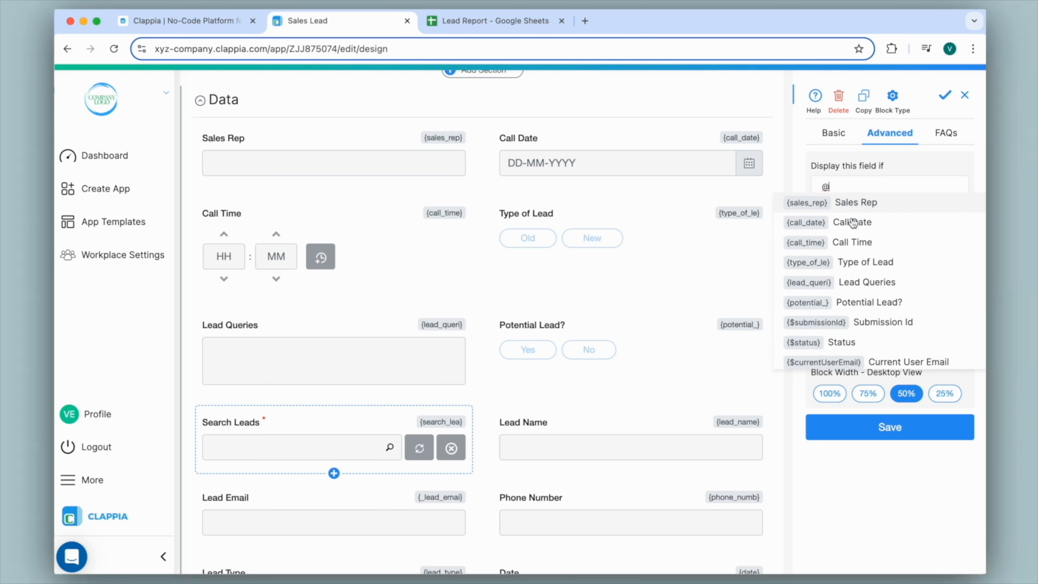
pyautogui.write('type')
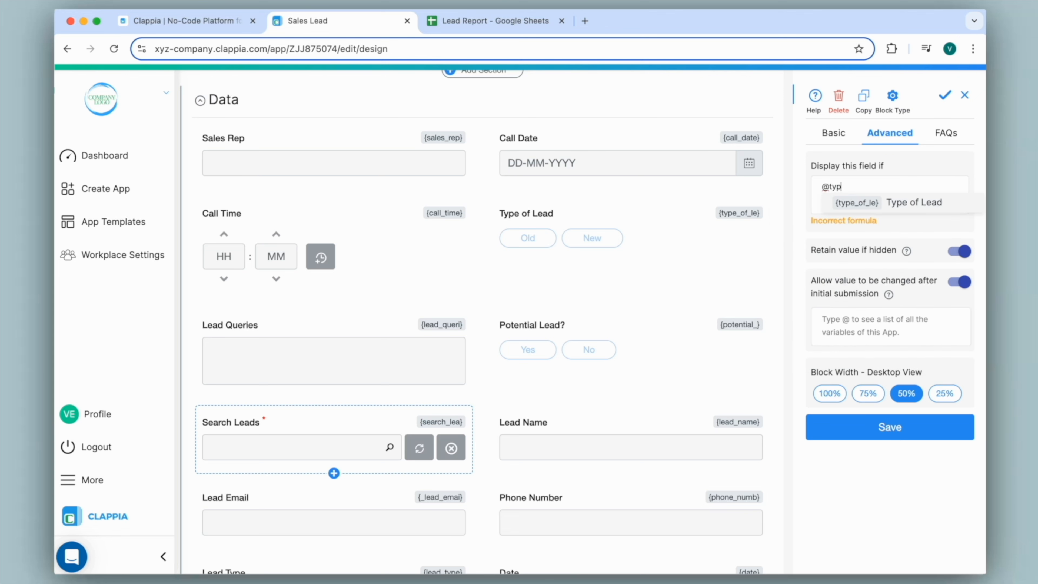
pyautogui.click(914, 209)
pyautogui.write('="New')
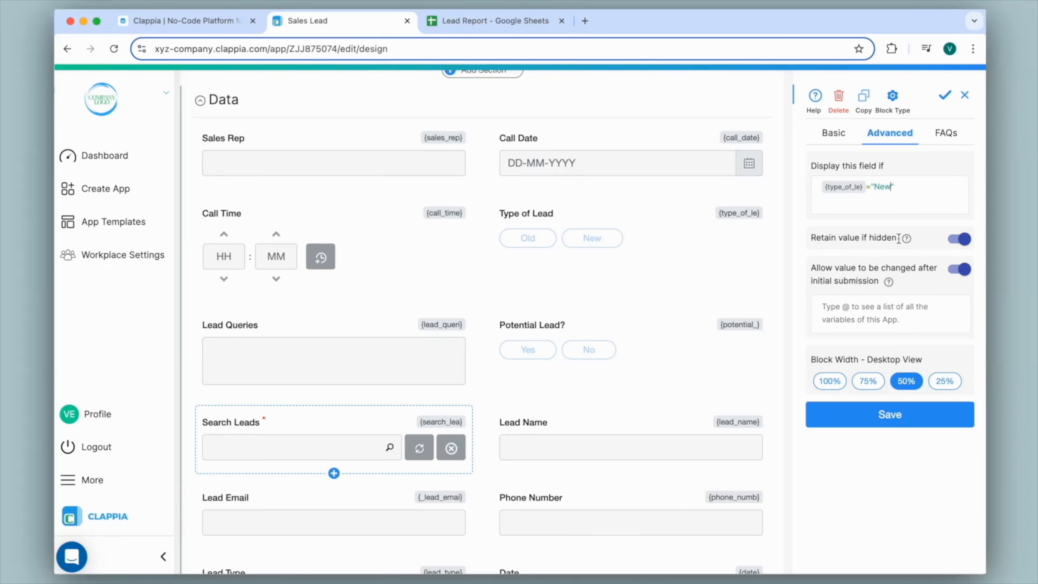
pyautogui.click(890, 421)
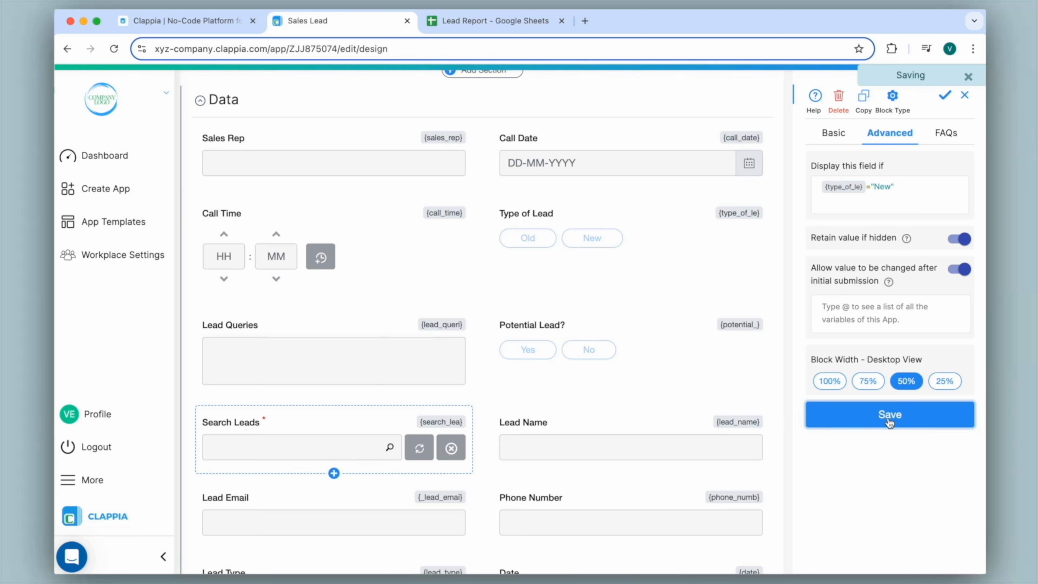
# Step: Test the display condition in the app's home form by switching Type of Lead from Old to New and checking the lookup fields
pyautogui.scroll(5, 481, 316)
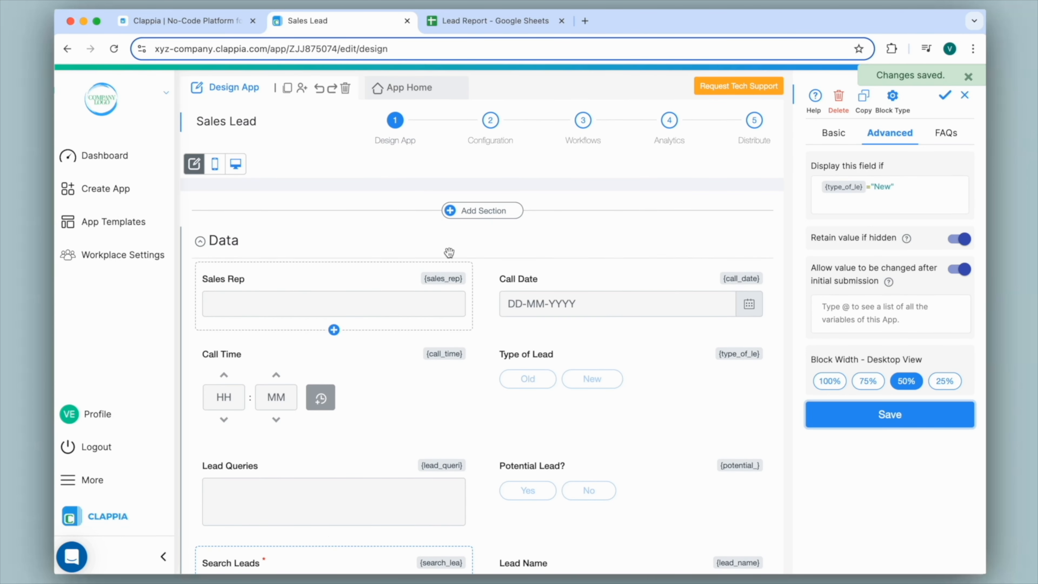
pyautogui.click(424, 89)
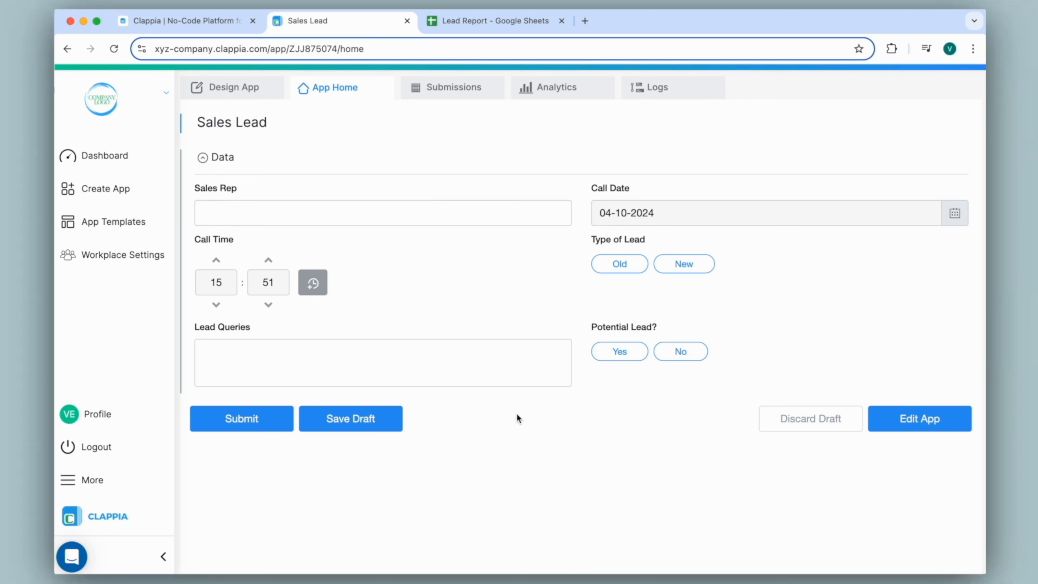
pyautogui.click(618, 266)
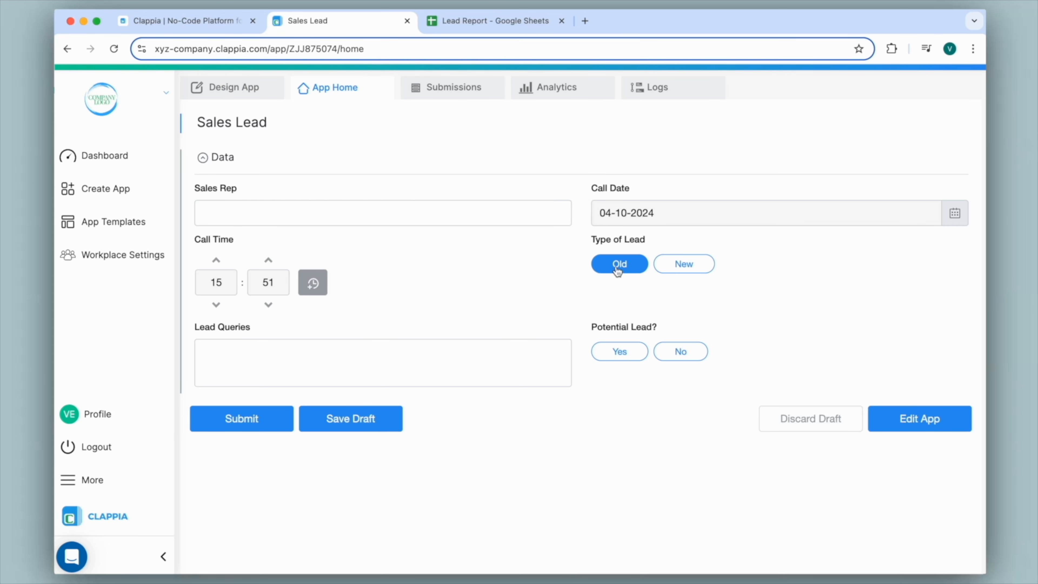
pyautogui.click(662, 263)
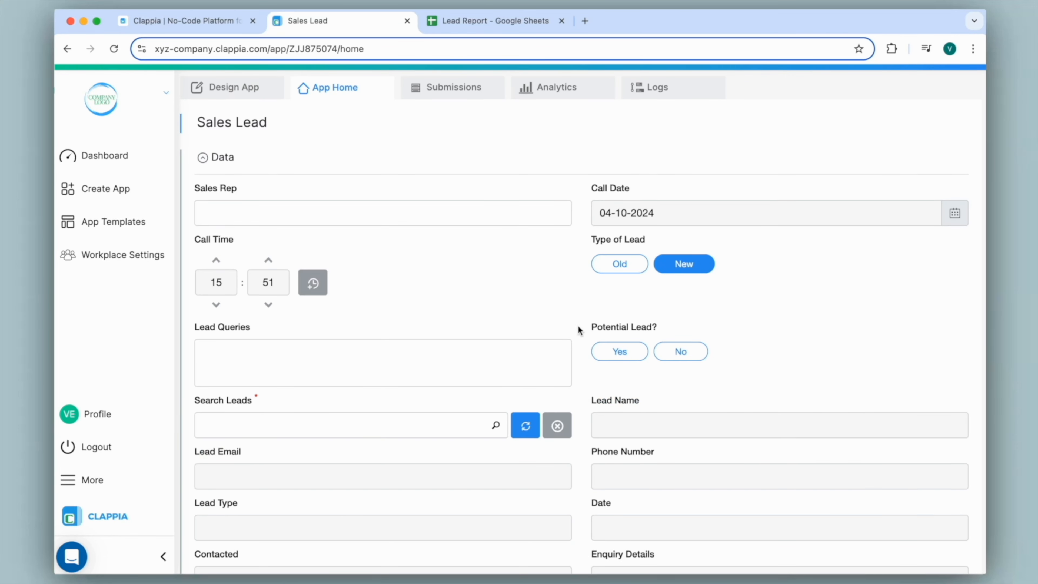
pyautogui.scroll(-5, 562, 435)
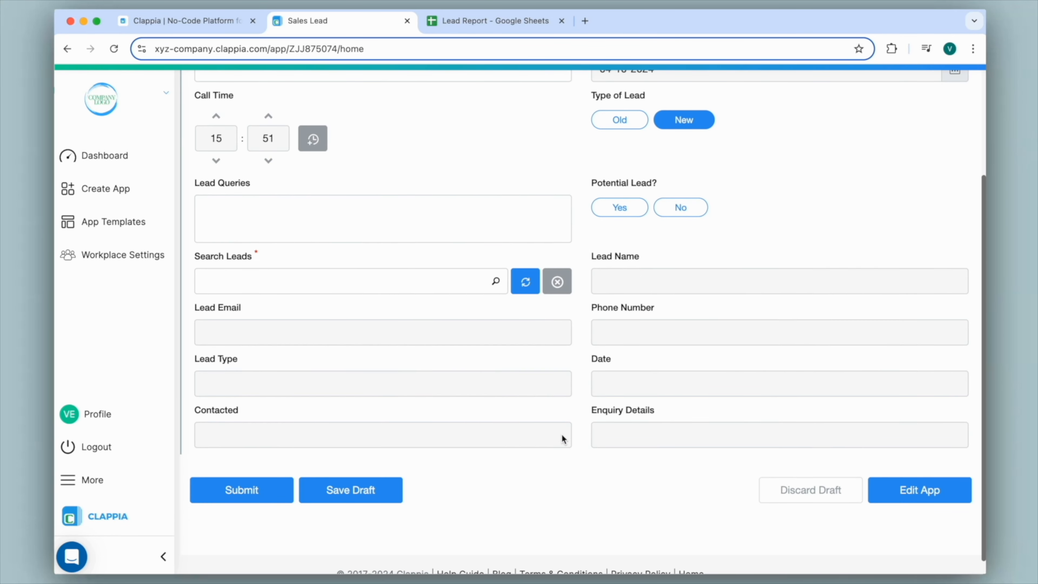
pyautogui.scroll(4, 562, 435)
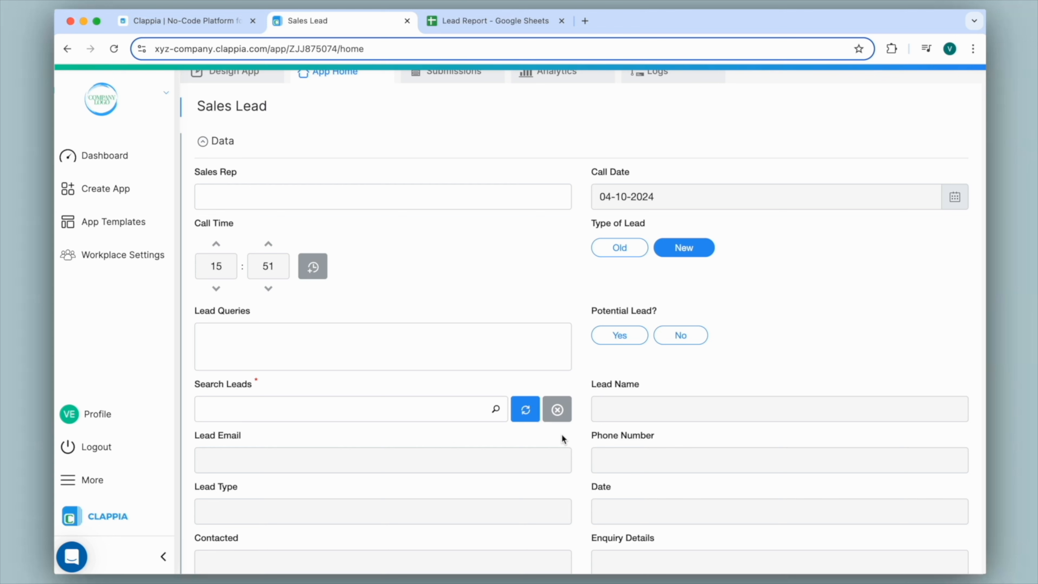
# Step: Enter the sales rep's name, set Potential Lead to Yes, and select the fifth record listed in Search Leads
pyautogui.click(371, 195)
pyautogui.write('Verin')
pyautogui.click(636, 345)
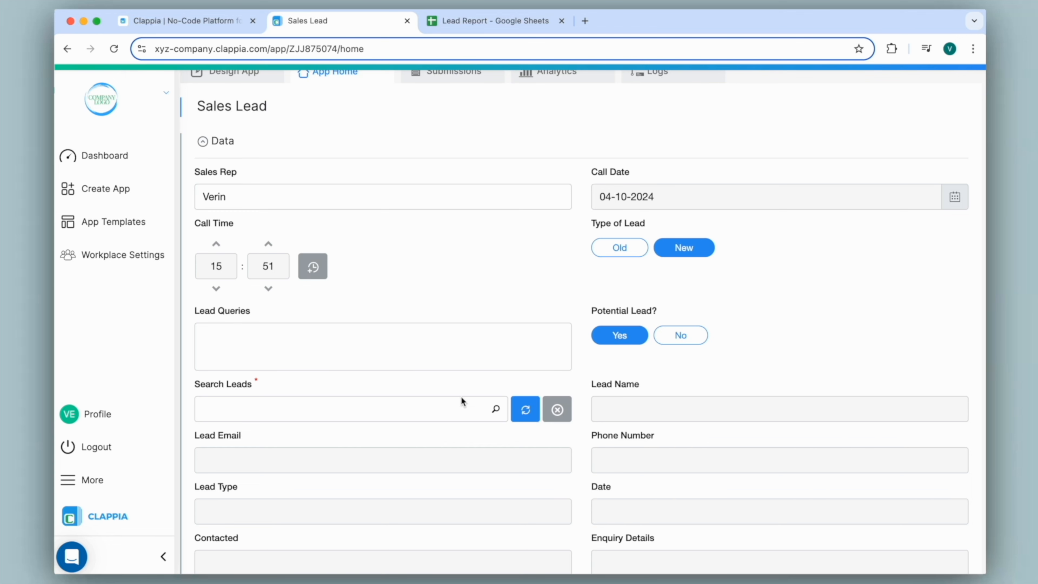
pyautogui.click(459, 410)
pyautogui.scroll(-1, 421, 470)
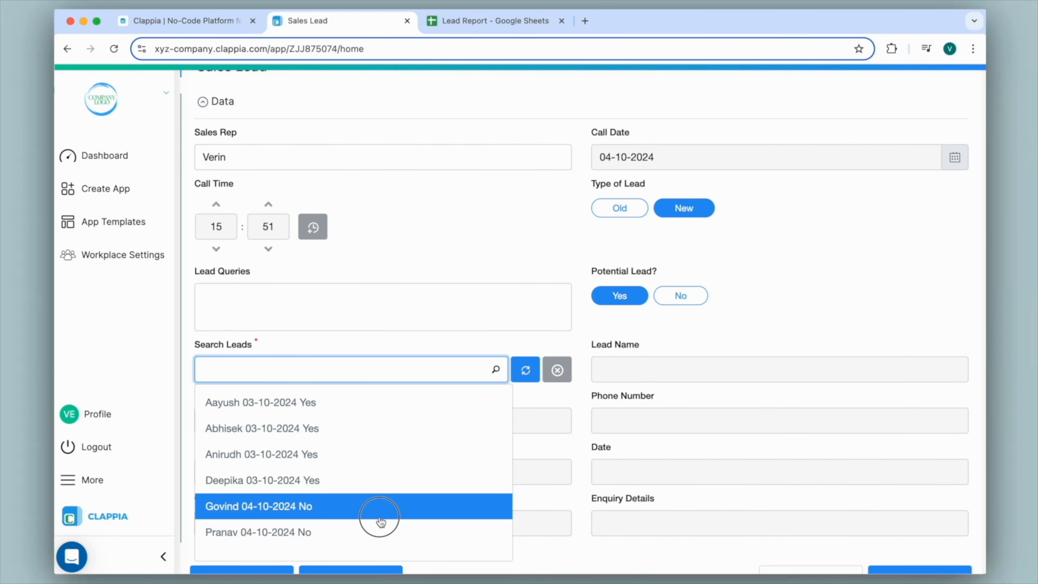
pyautogui.click(380, 511)
pyautogui.scroll(-3, 560, 426)
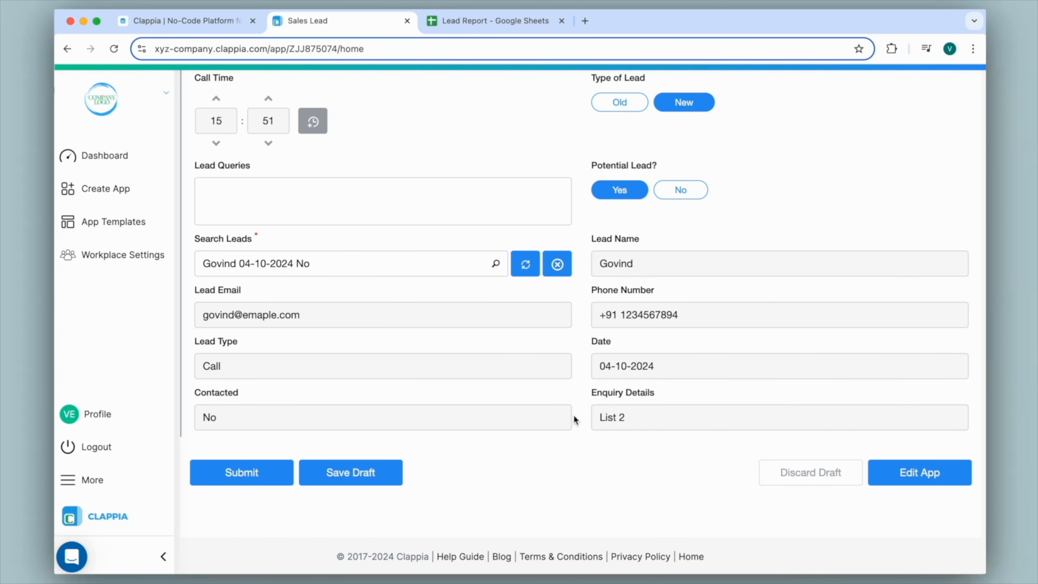
# Step: Submit the form and open the newest entry in the app's submissions
pyautogui.click(227, 474)
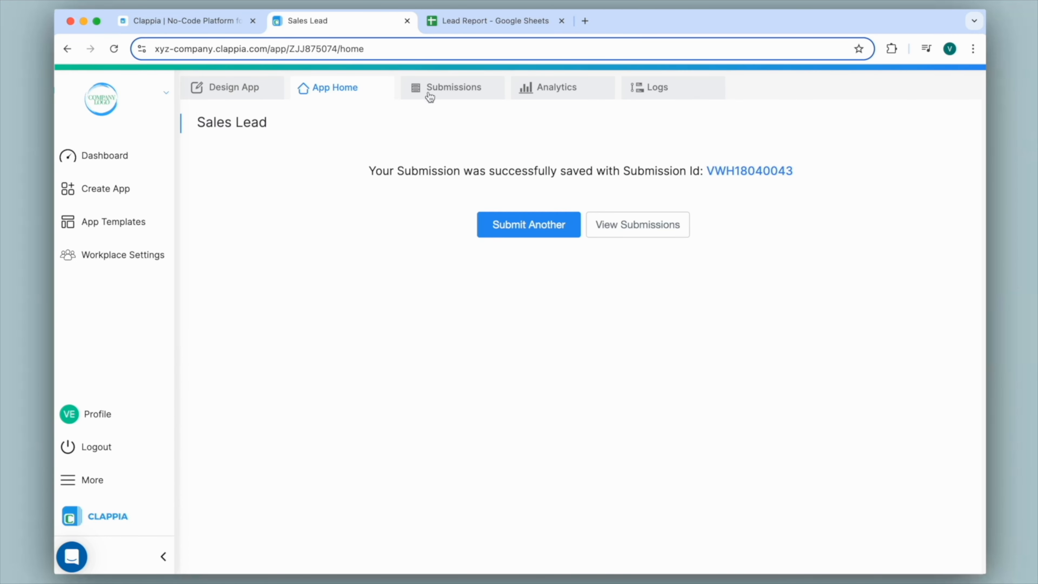
pyautogui.click(450, 87)
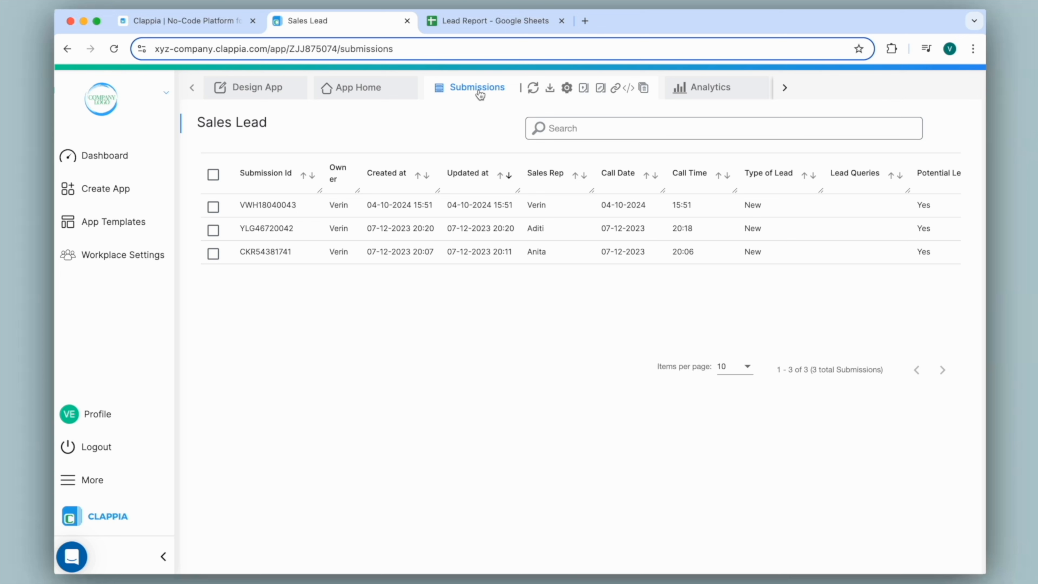
pyautogui.click(521, 206)
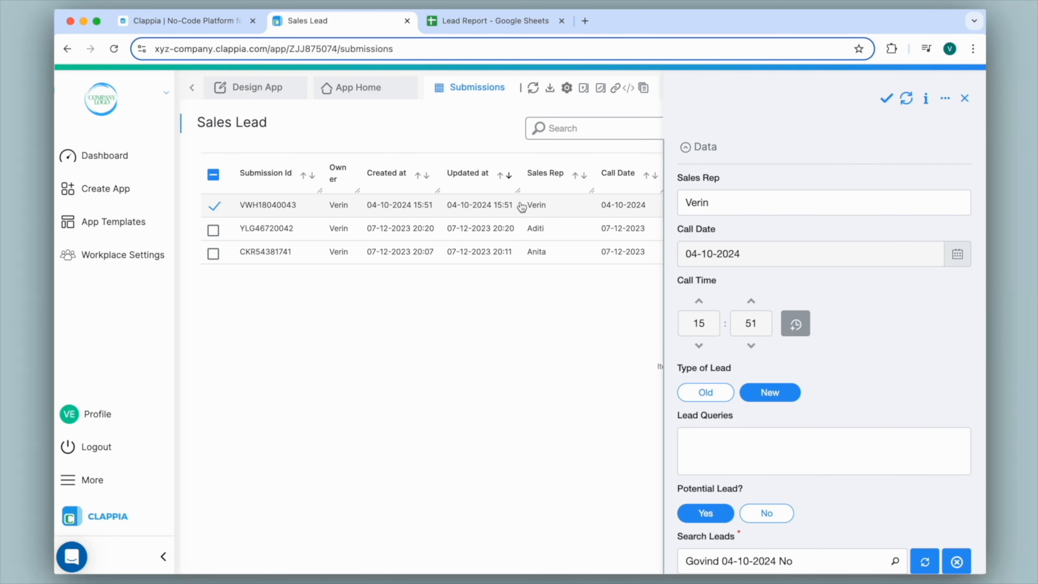
# Step: Review the lookup fields in the open submission and refresh its Search Leads value
pyautogui.scroll(-5, 852, 245)
pyautogui.scroll(-5, 852, 245)
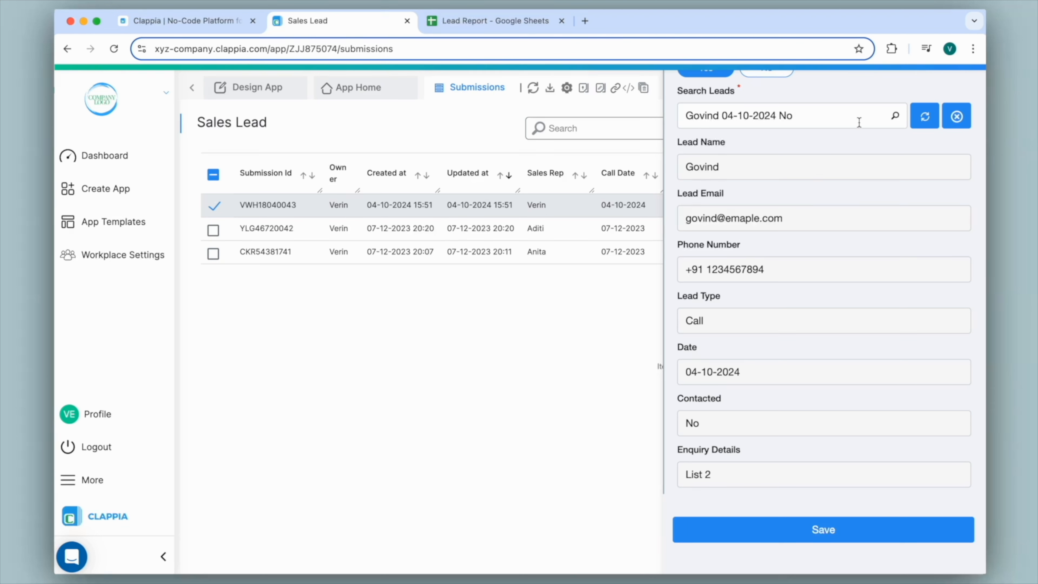
pyautogui.click(925, 127)
# Step: Switch to the Lead Report spreadsheet in Google Sheets and set the Contacted value in cell F6 to Yes
pyautogui.click(492, 23)
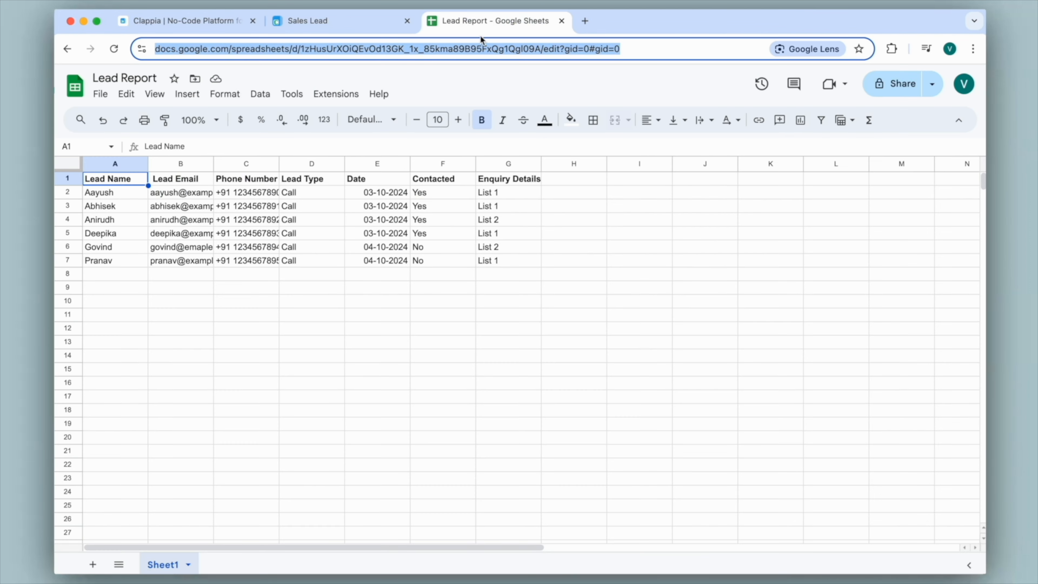
pyautogui.click(426, 246)
pyautogui.write('Yes')
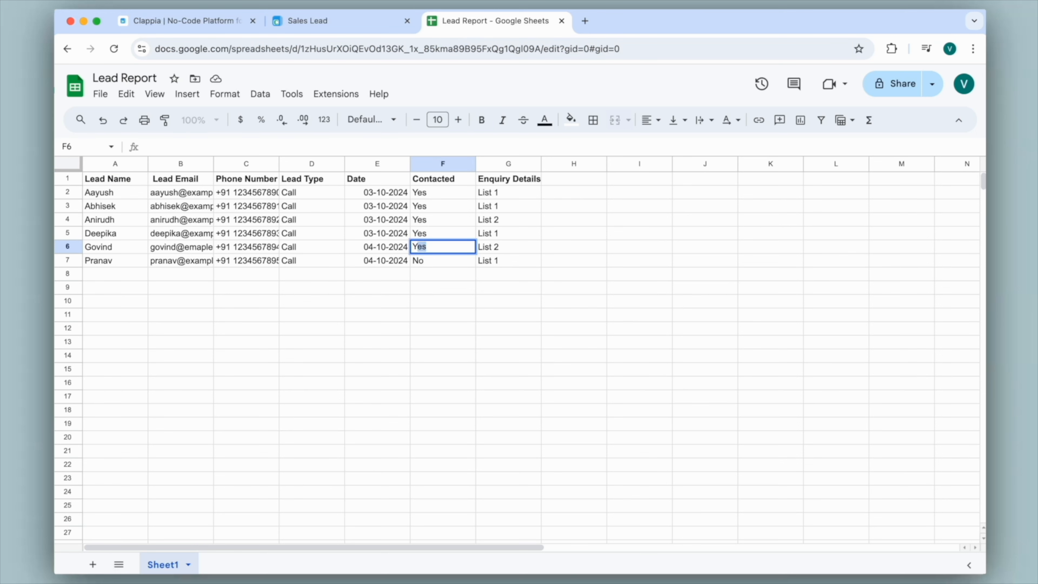
pyautogui.click(451, 272)
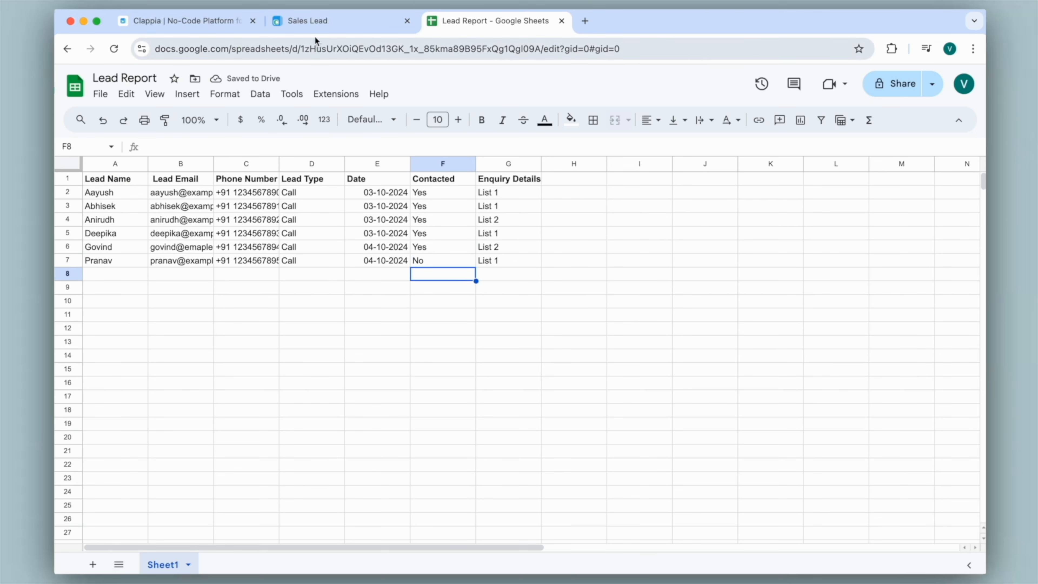
# Step: Return to the open Sales Lead submission in Clappia and refresh Search Leads to check the updated Contacted value
pyautogui.click(323, 21)
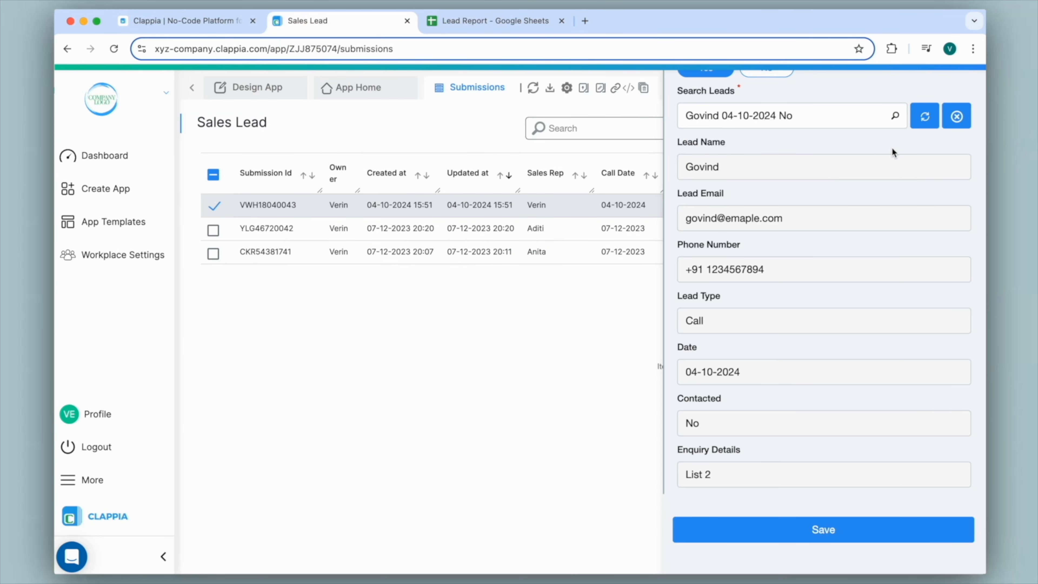
pyautogui.click(924, 125)
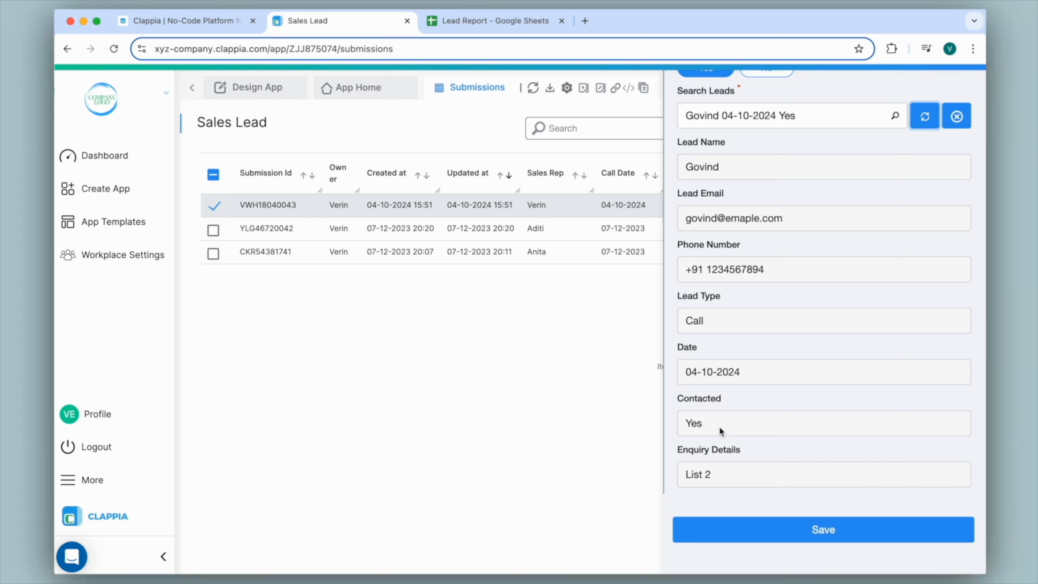
# Step: In the app design, turn off changing the Search Leads value after initial submission and save the block
pyautogui.click(267, 91)
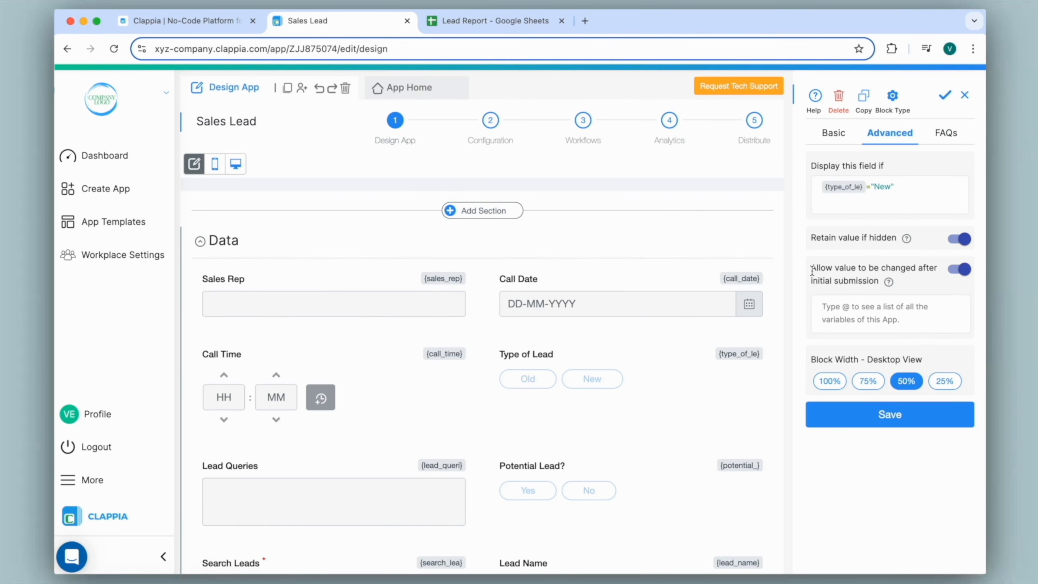
pyautogui.moveTo(810, 271); pyautogui.dragTo(946, 283)
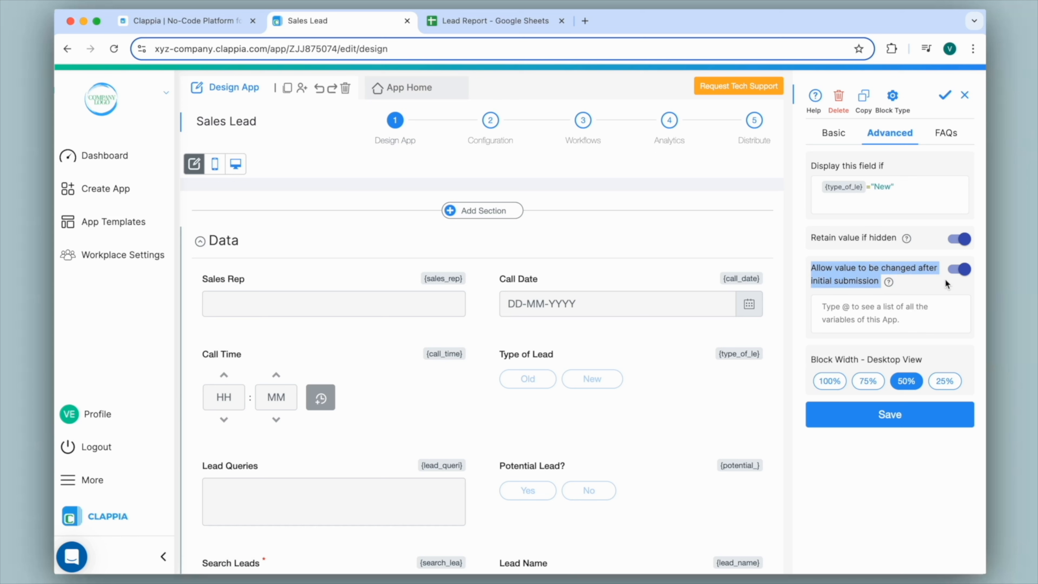
pyautogui.click(958, 270)
pyautogui.click(879, 373)
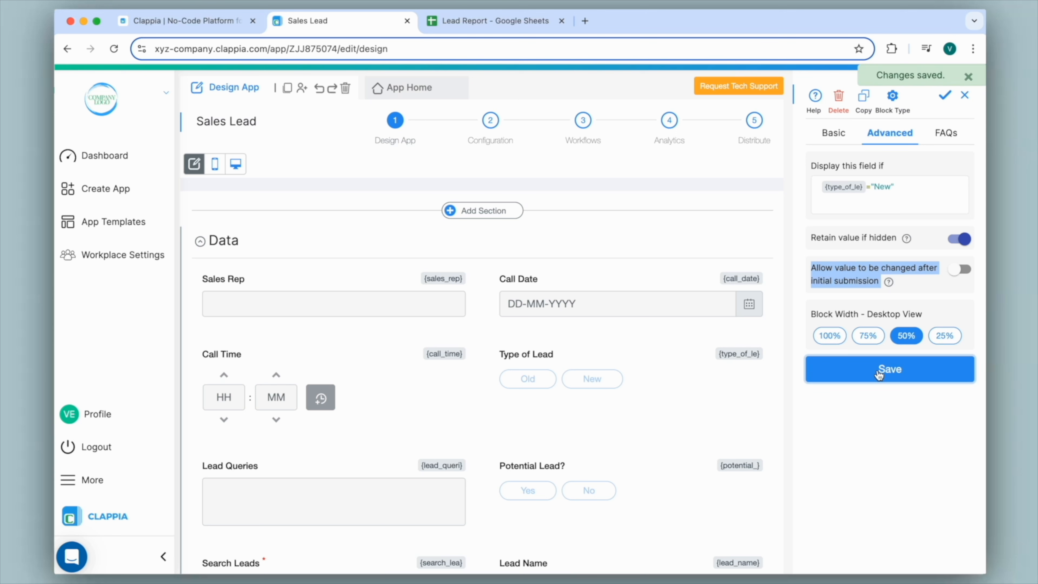
# Step: Reopen the newest submission, check whether its Search Leads controls and lookup fields can be edited, and close it
pyautogui.click(399, 88)
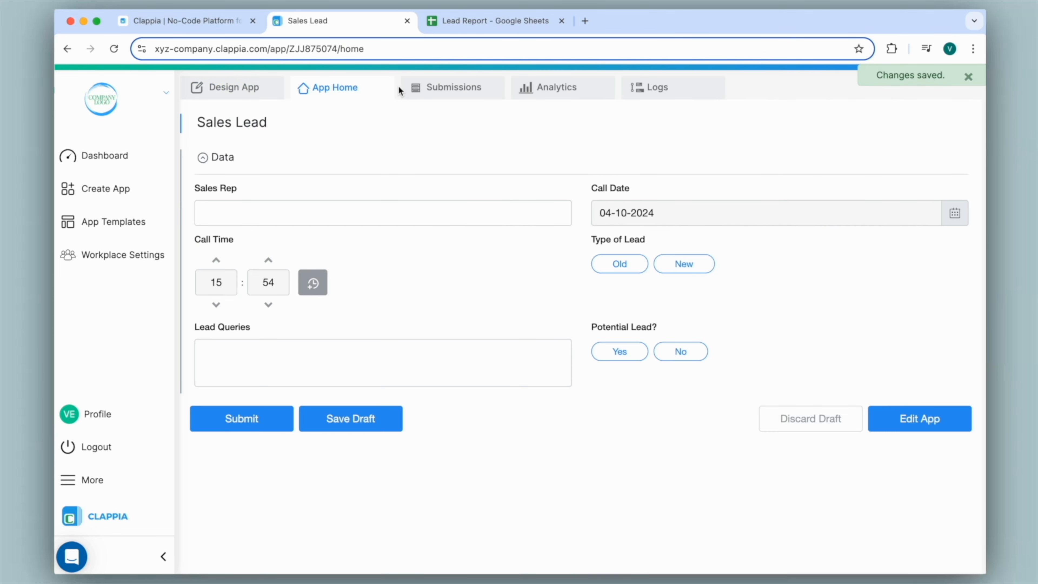
pyautogui.click(468, 88)
pyautogui.click(487, 207)
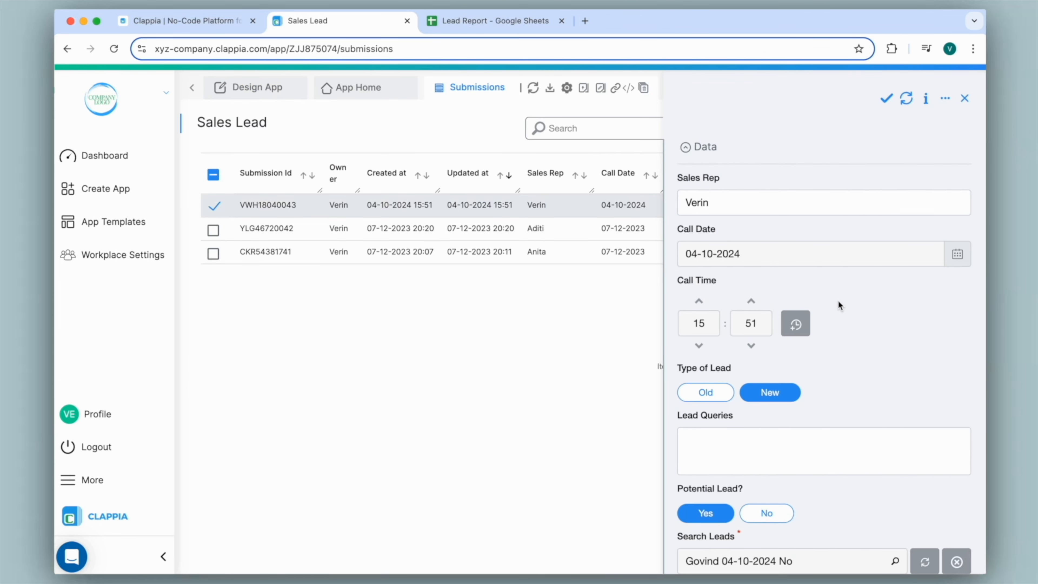
pyautogui.scroll(-10, 838, 300)
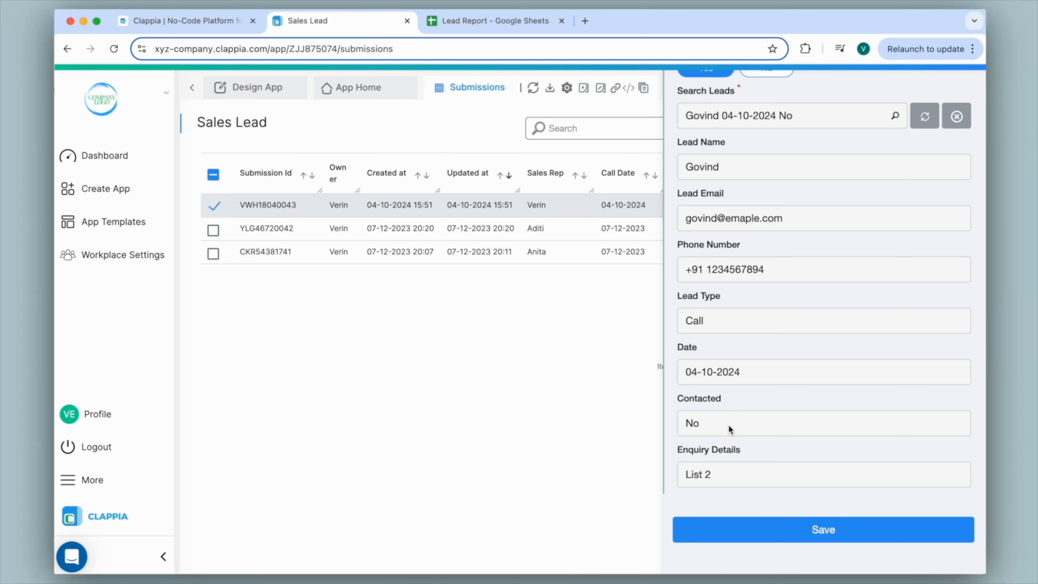
pyautogui.scroll(10, 729, 424)
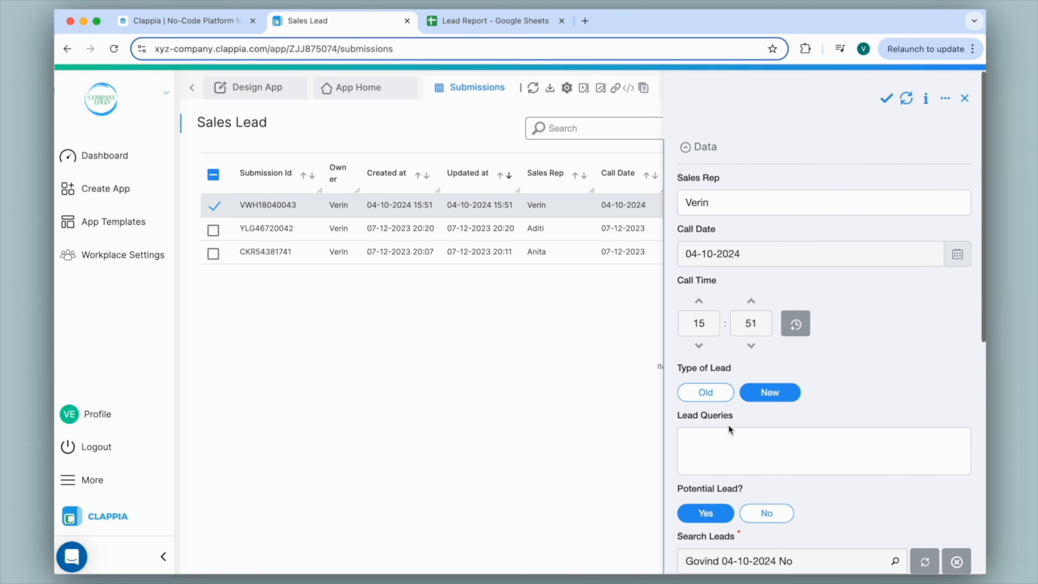
pyautogui.click(965, 99)
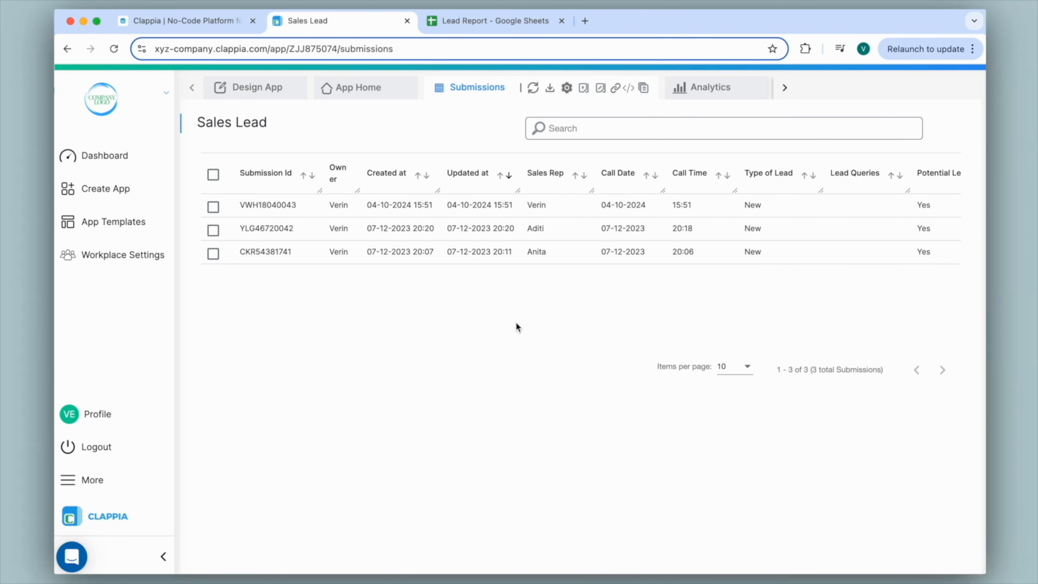